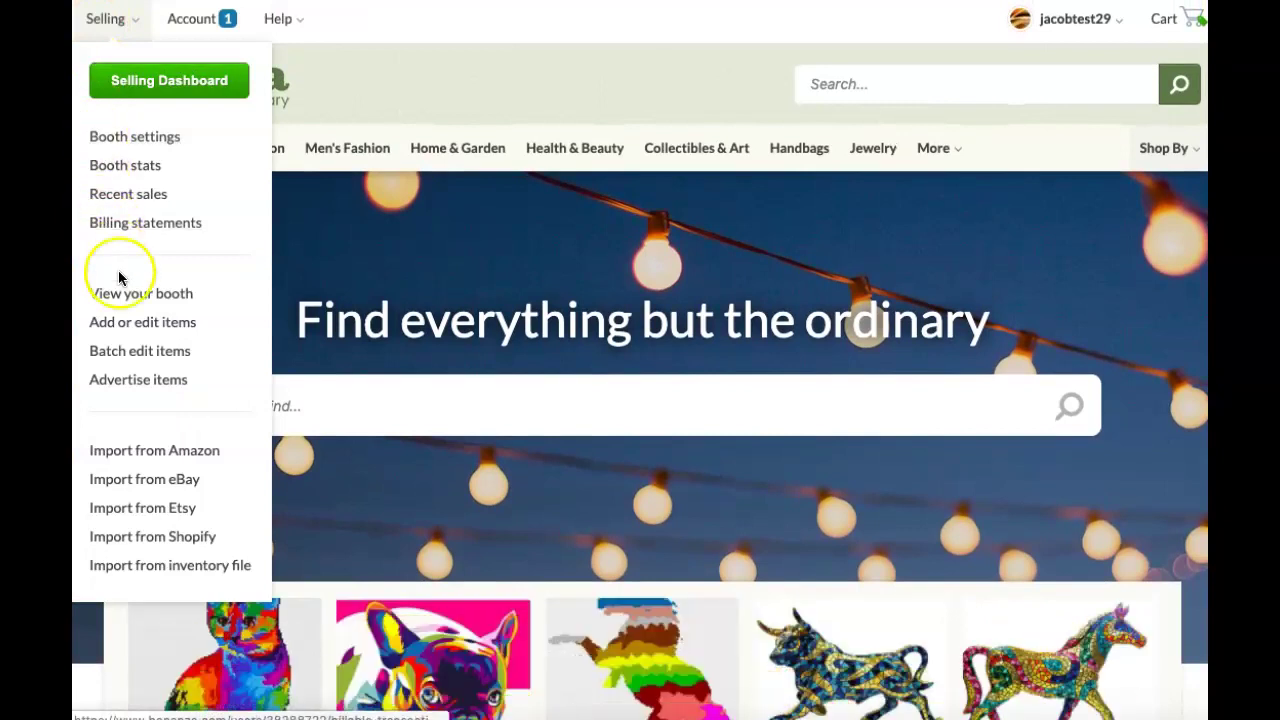
# - Start a new item listing and title it "Bonanza 'Godzilla Drone Attack' T-shirt, light green"
pyautogui.click(124, 333)
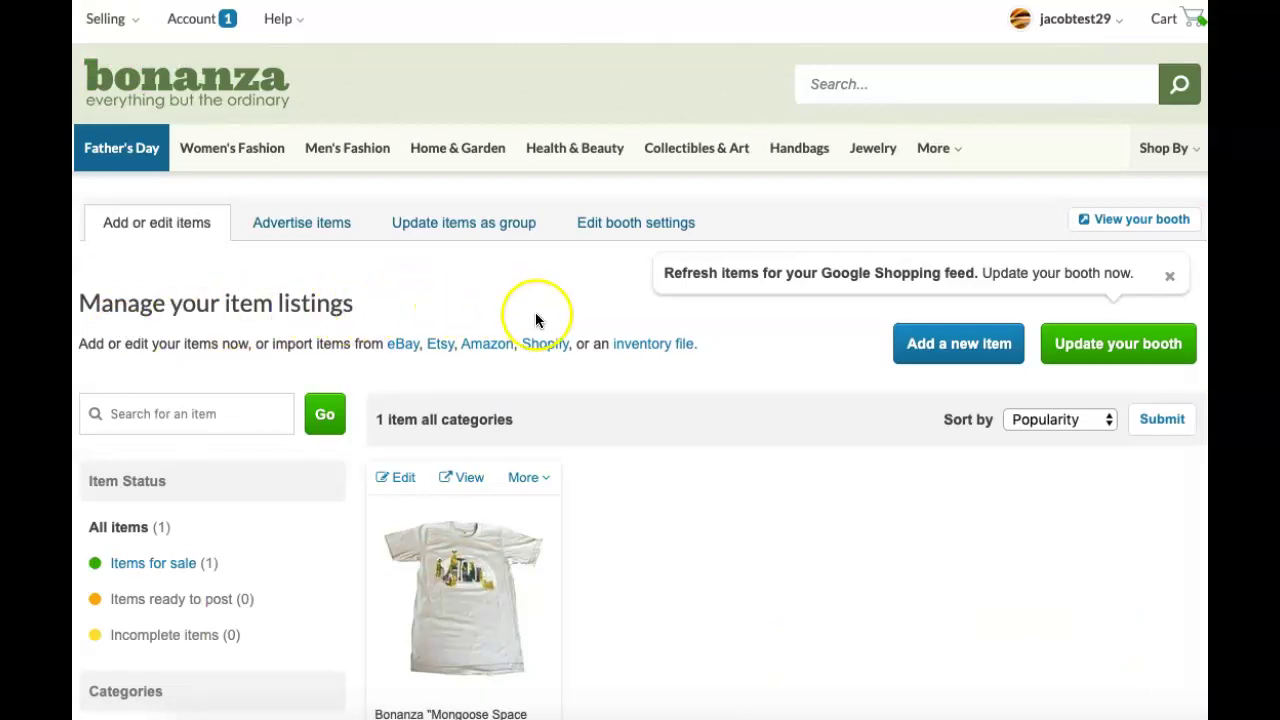
pyautogui.click(944, 346)
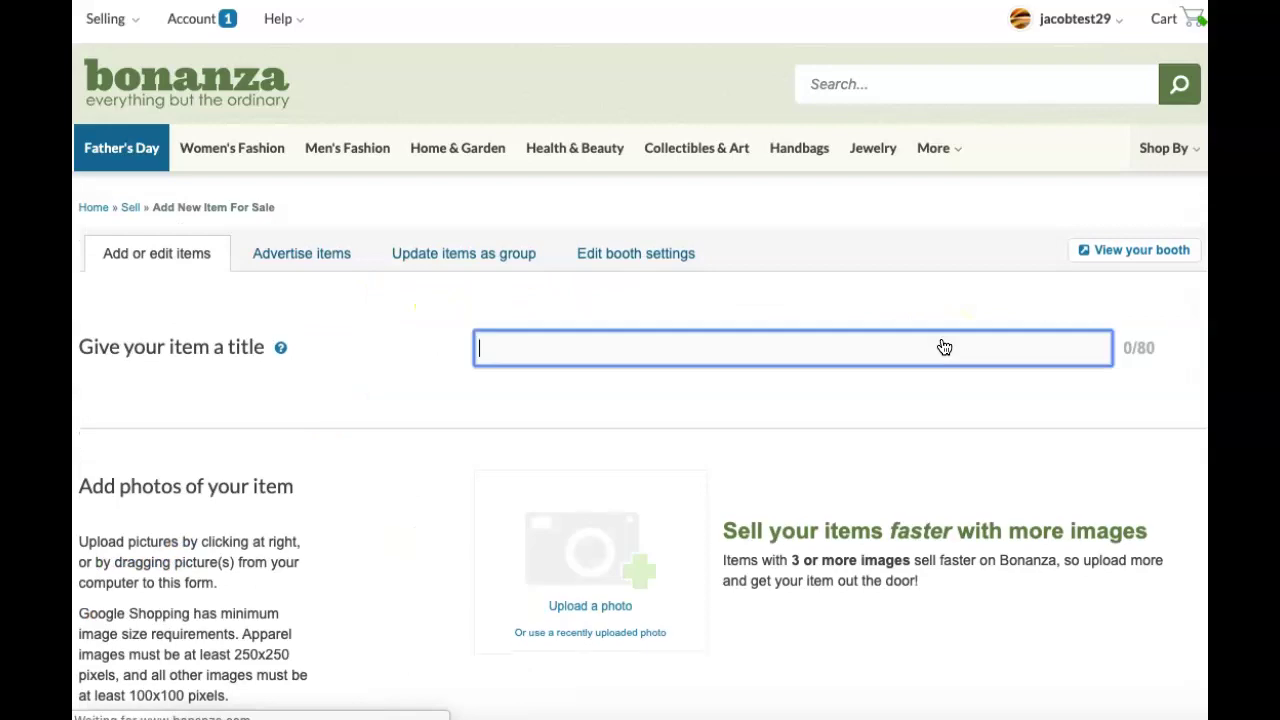
pyautogui.write('Bonanz')
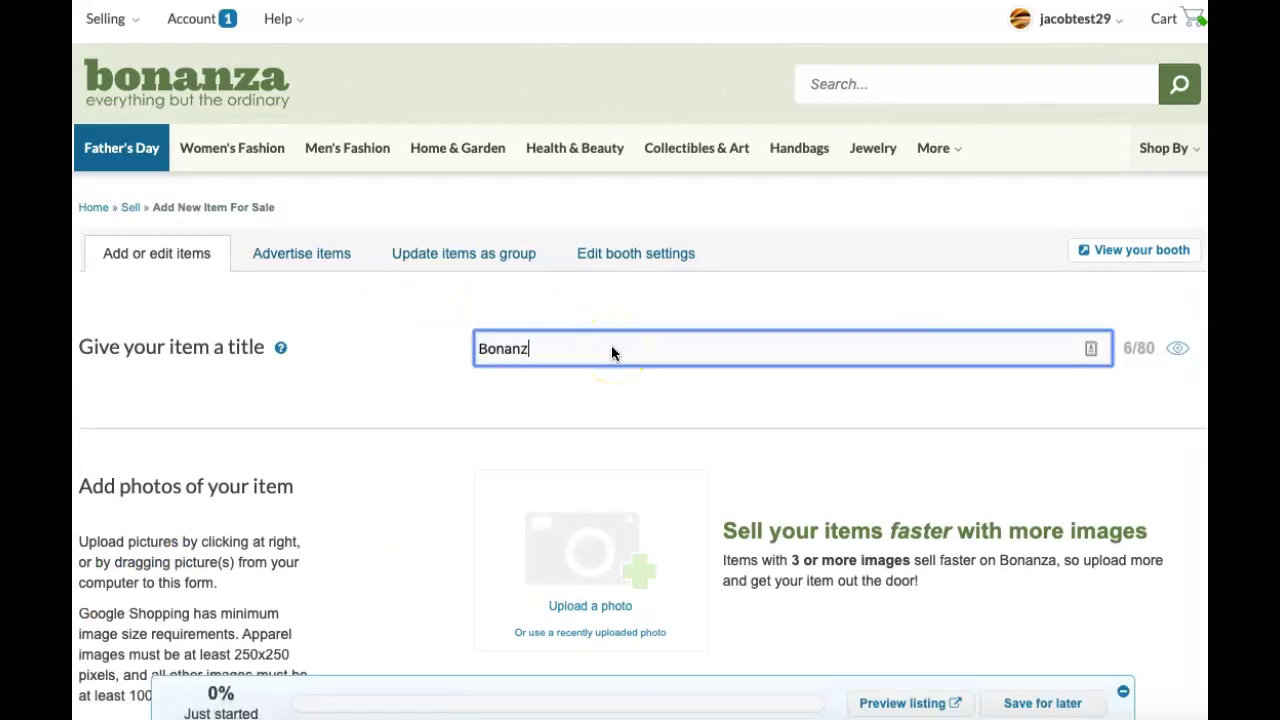
pyautogui.write("a 'Godzilla Drone Attack' T-shirt")
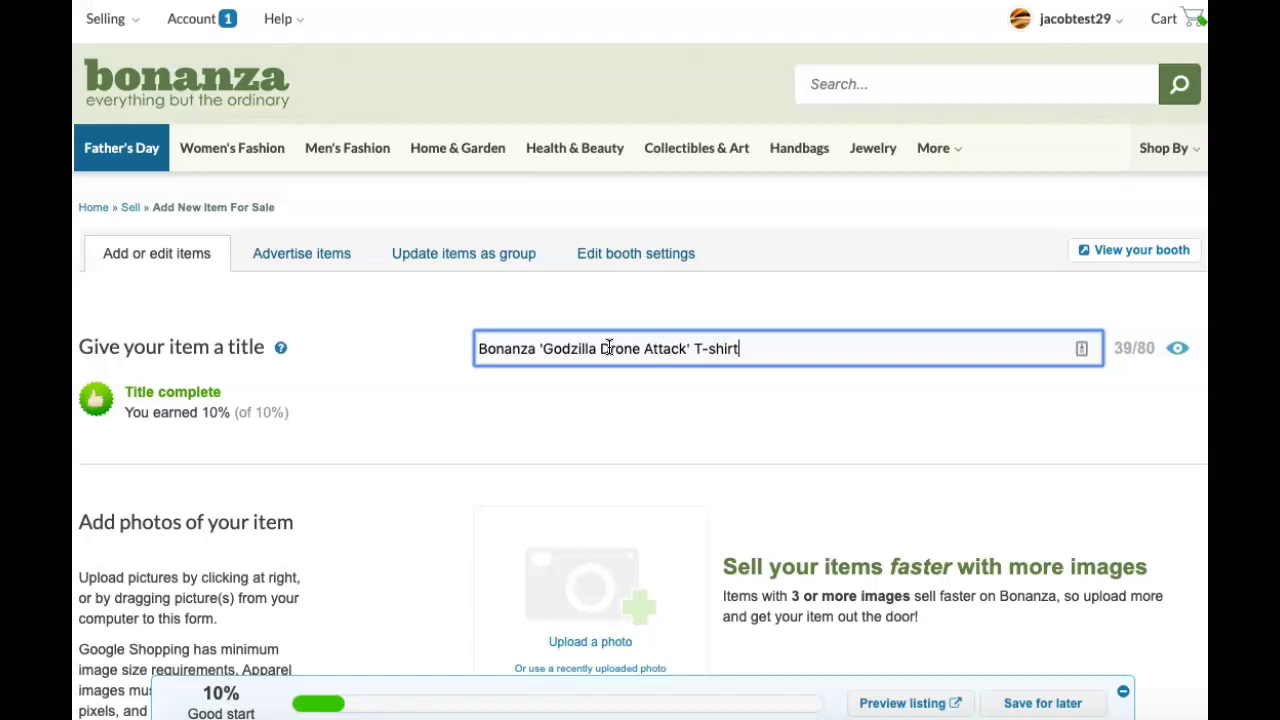
pyautogui.write('een')
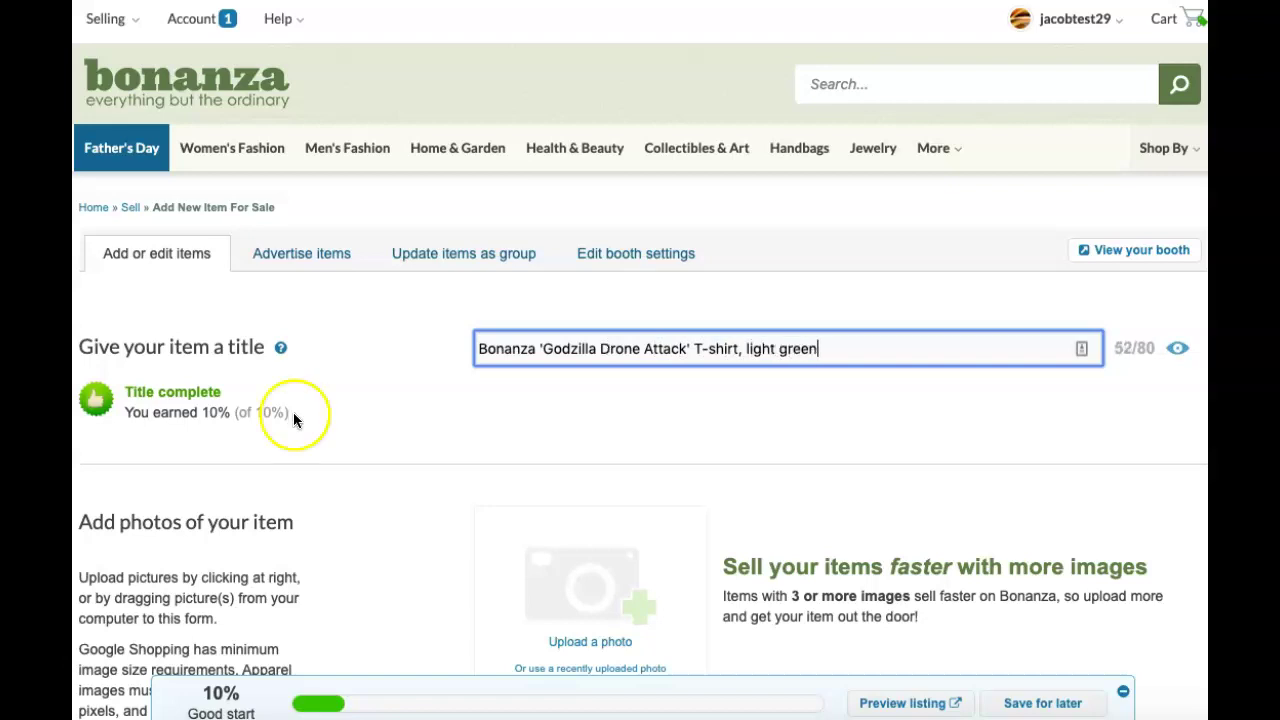
# - Upload the screenshots Screen Shot 2020-06-04 at 7.25.50 PM and Screen Shot 2020-06-04 at 7.26.11 PM as item photos
pyautogui.scroll(-3, 294, 414)
pyautogui.click(603, 357)
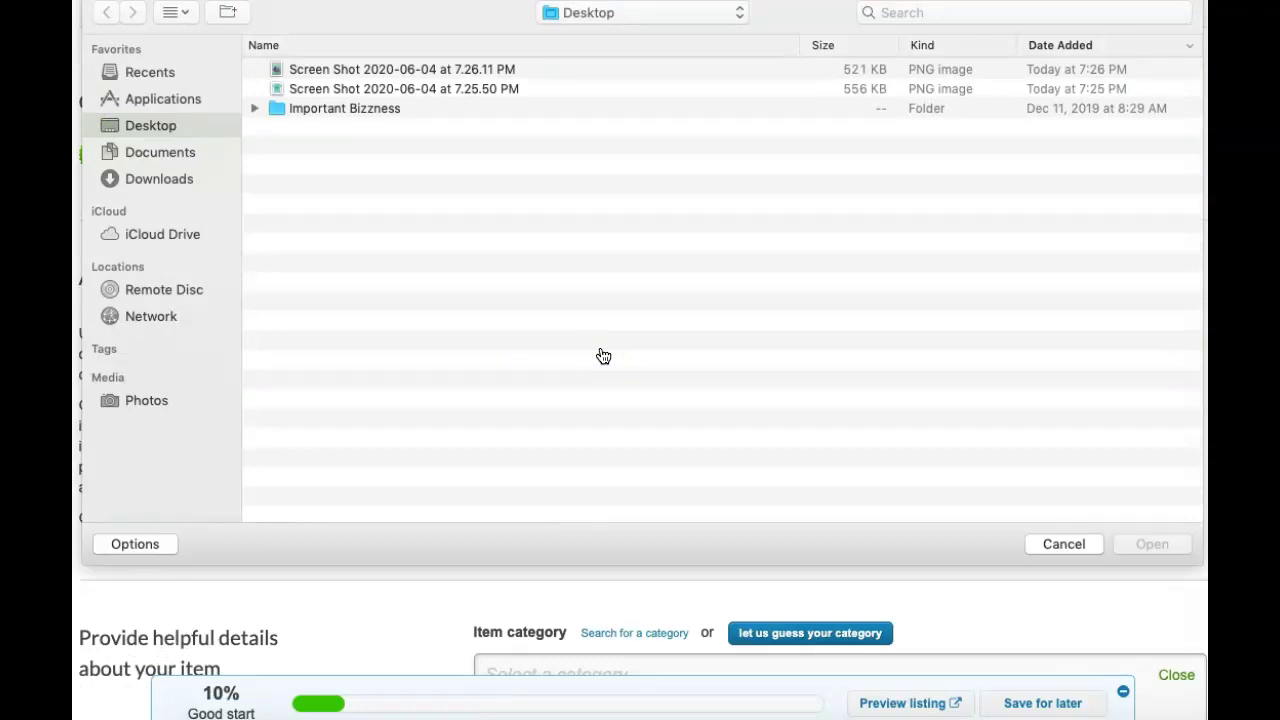
pyautogui.doubleClick(443, 88)
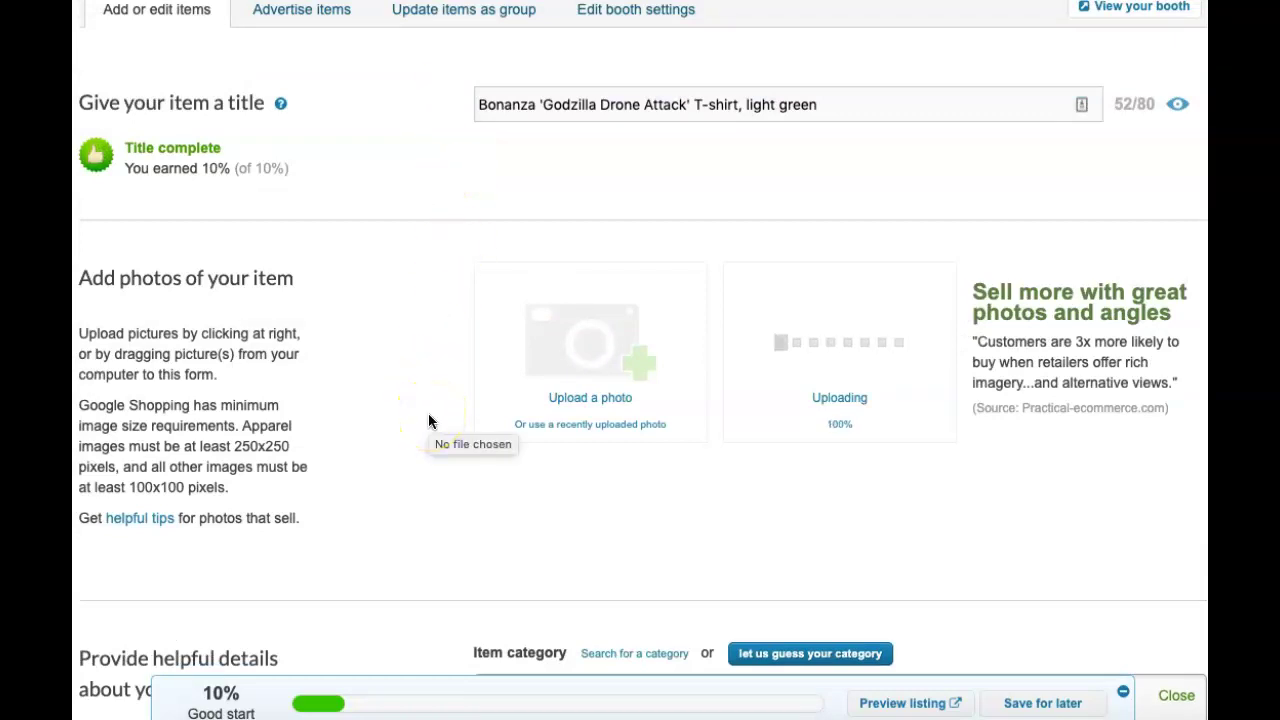
pyautogui.click(603, 363)
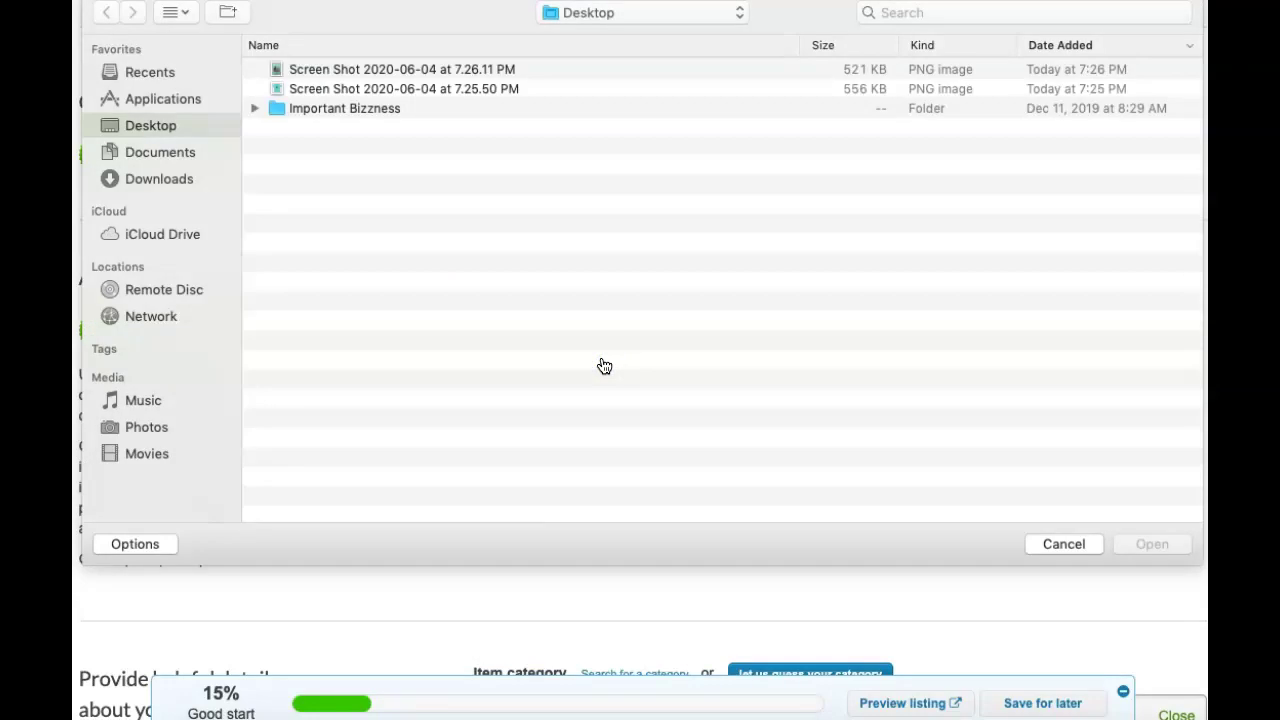
pyautogui.doubleClick(475, 75)
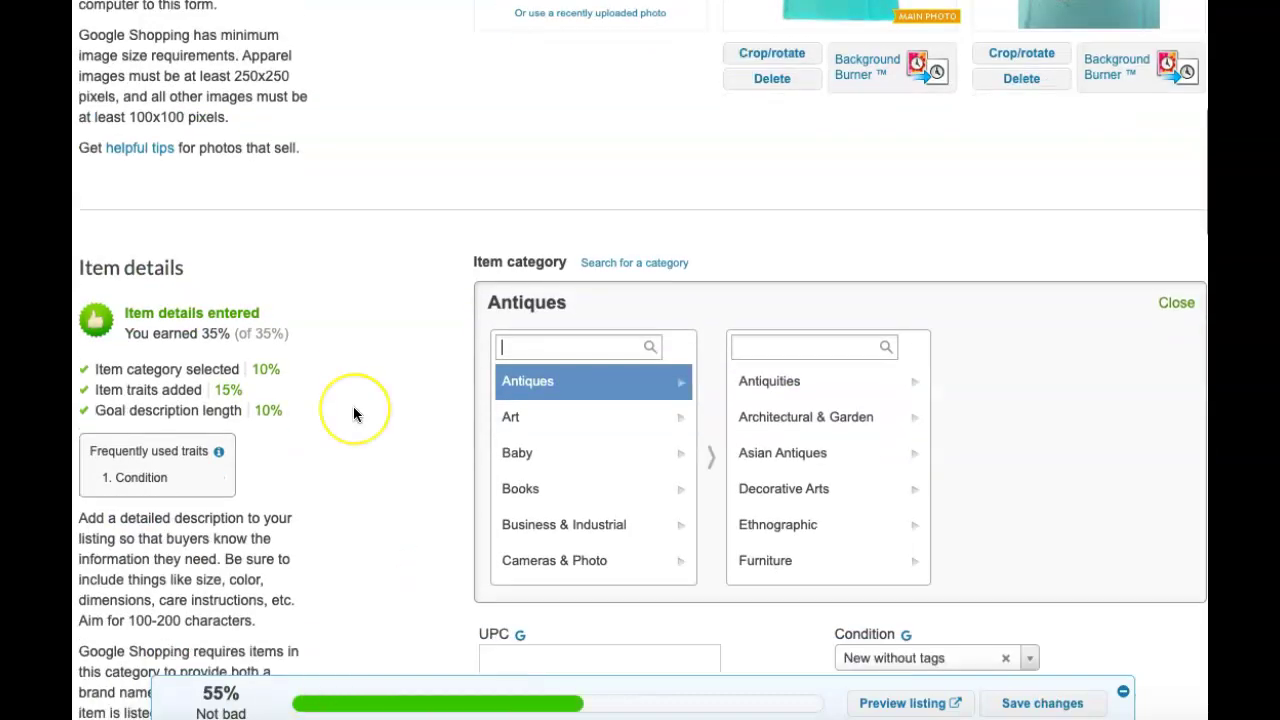
# - Set the item category to Fashion > Men > Men's Clothing > Shirts > T-Shirts
pyautogui.scroll(-4, 357, 410)
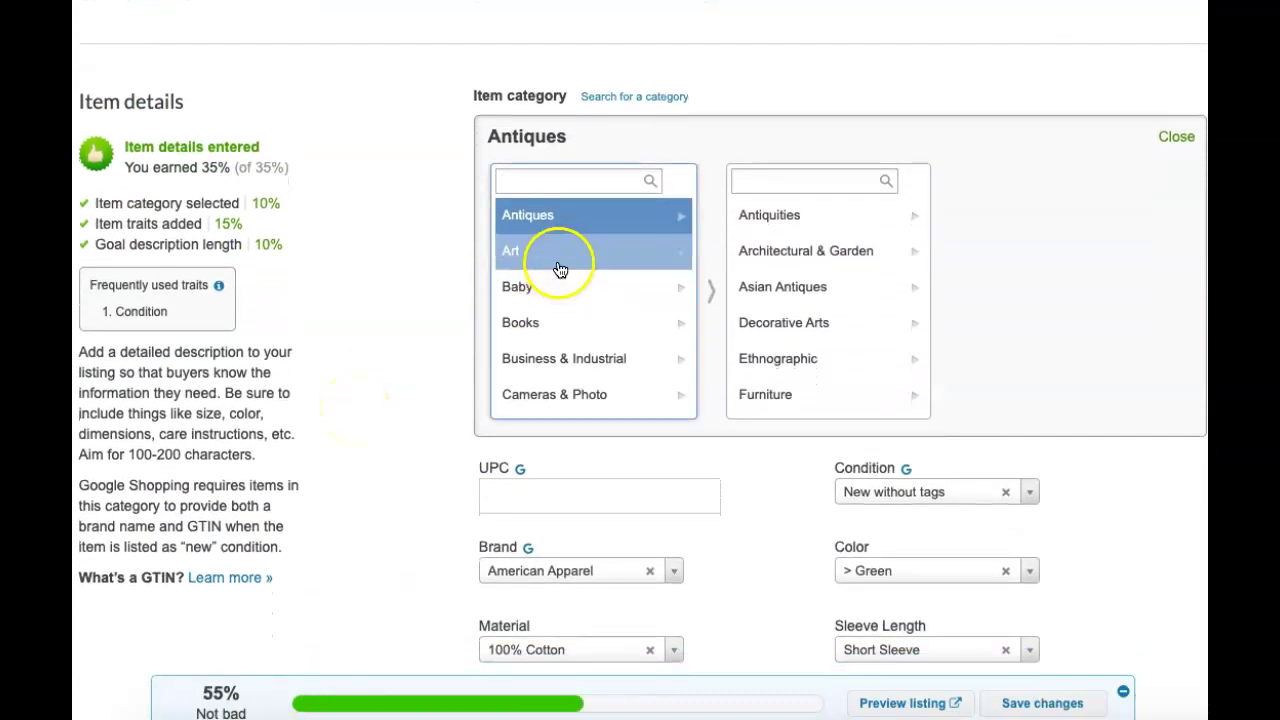
pyautogui.scroll(-5, 559, 270)
pyautogui.scroll(-3, 559, 271)
pyautogui.click(557, 329)
pyautogui.scroll(-1, 560, 335)
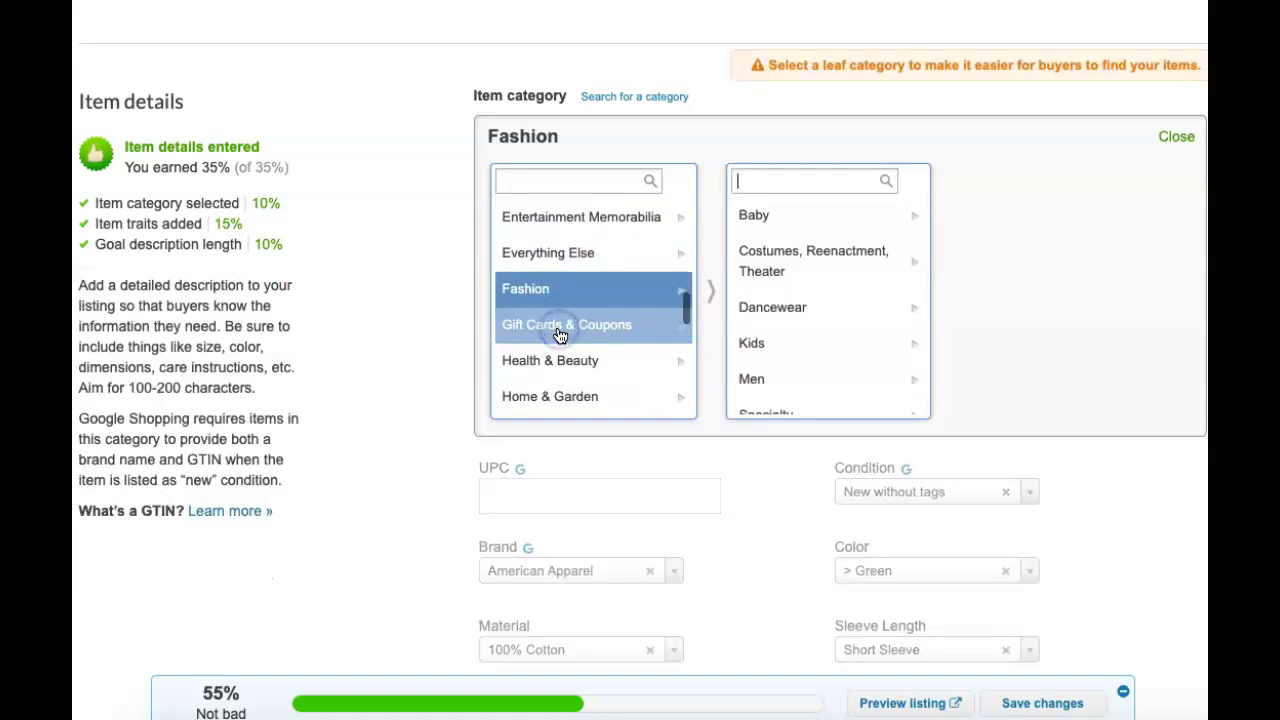
pyautogui.click(766, 379)
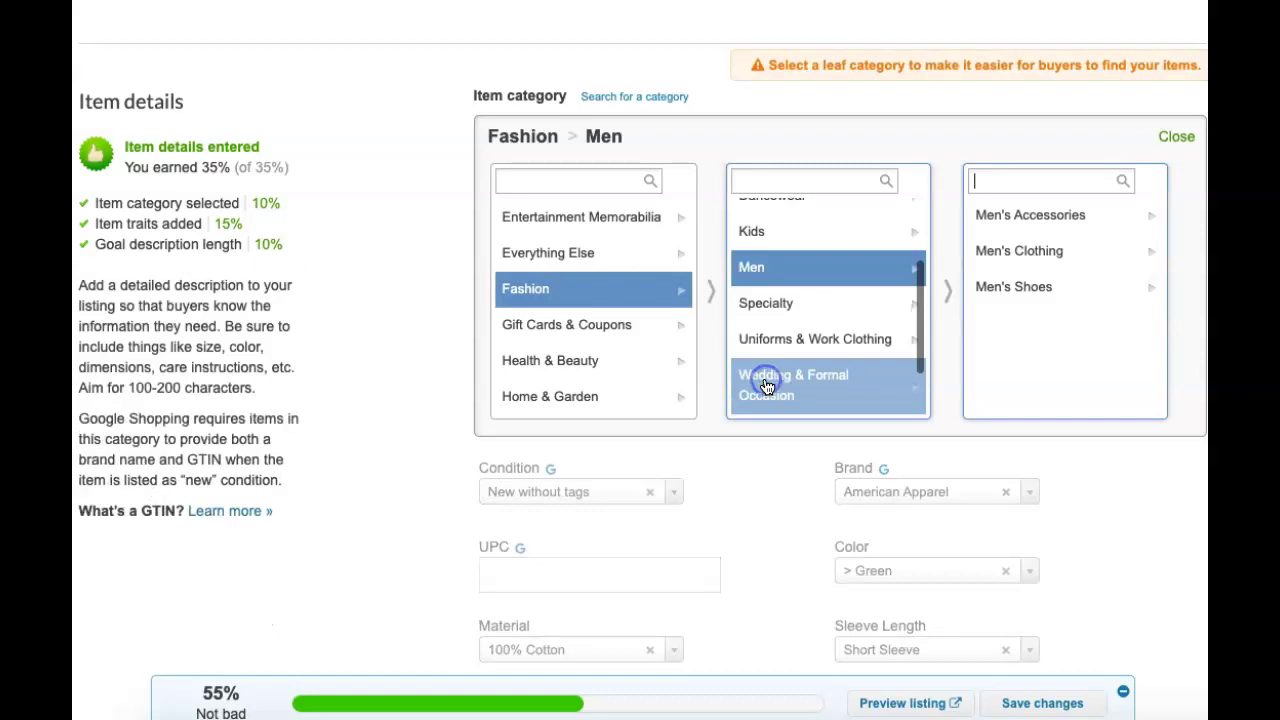
pyautogui.click(1012, 251)
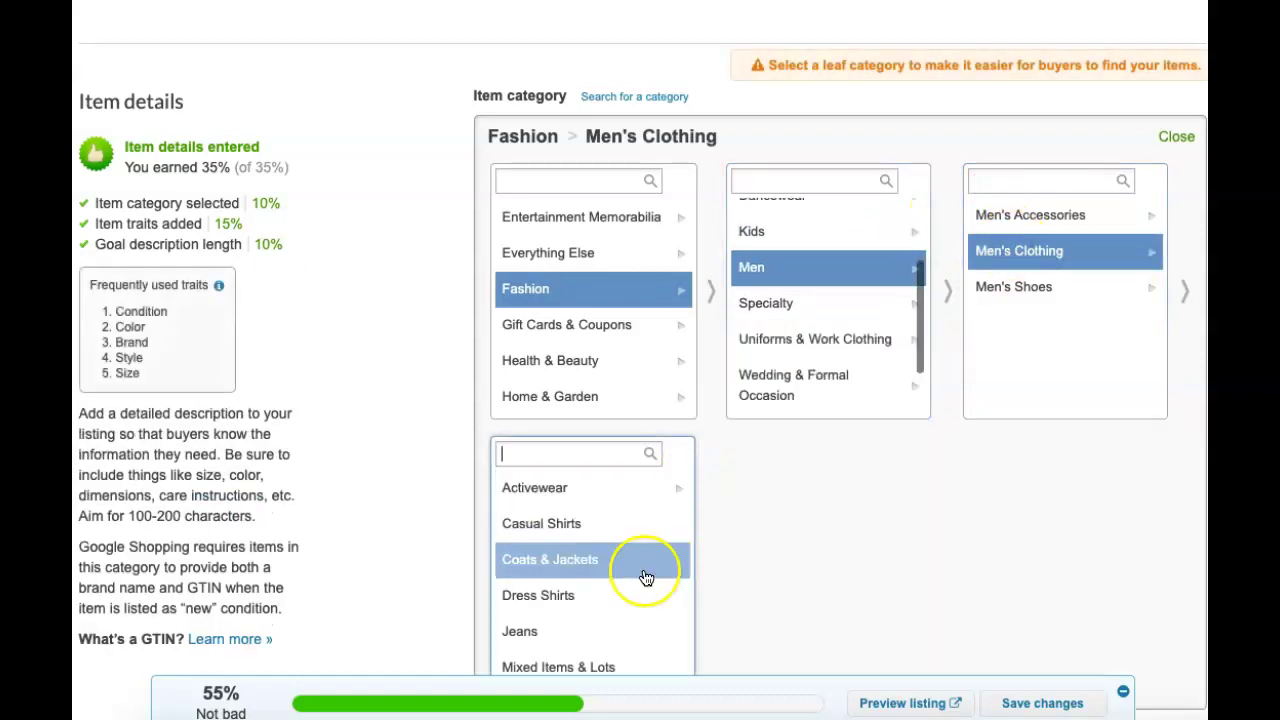
pyautogui.scroll(-3, 642, 577)
pyautogui.click(590, 556)
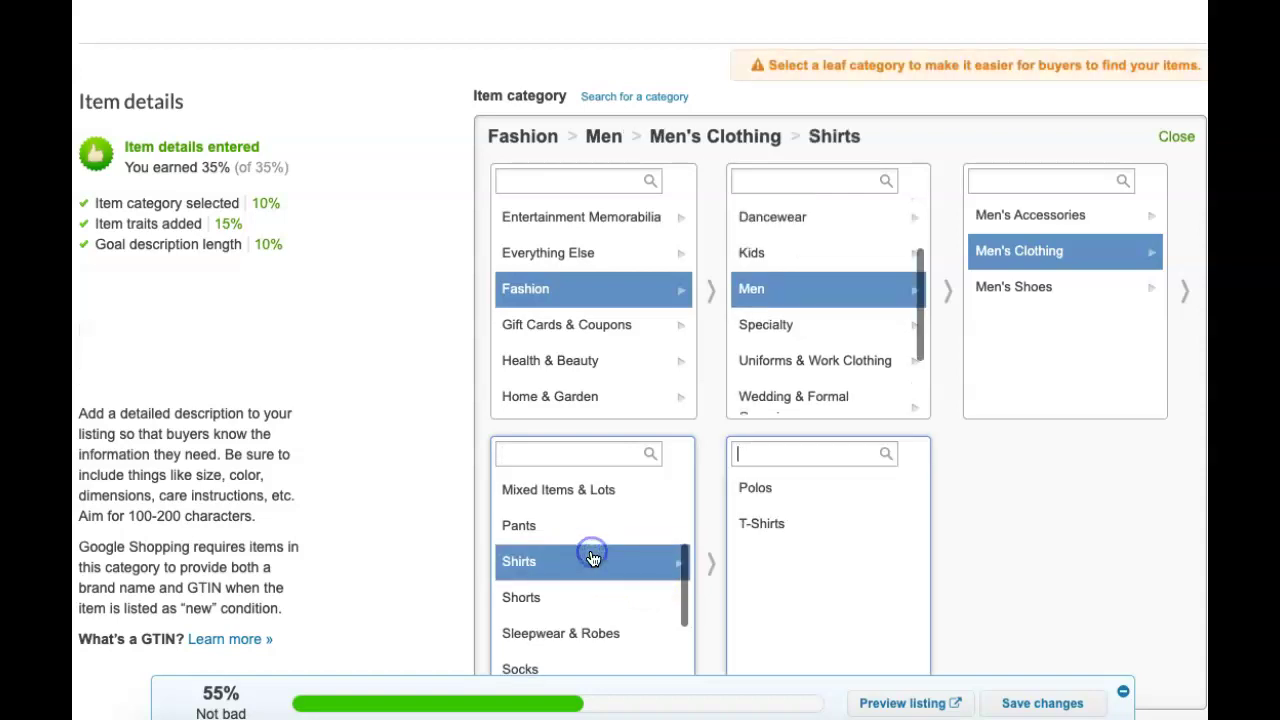
pyautogui.click(762, 523)
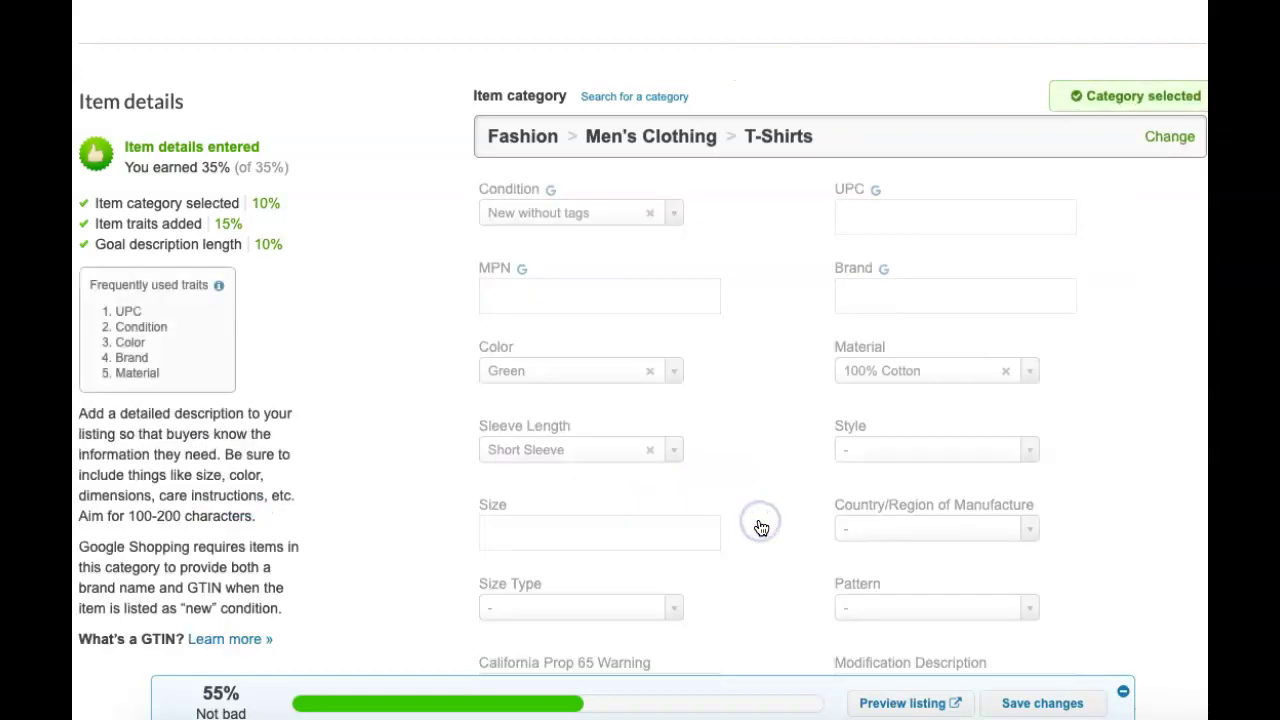
pyautogui.click(918, 213)
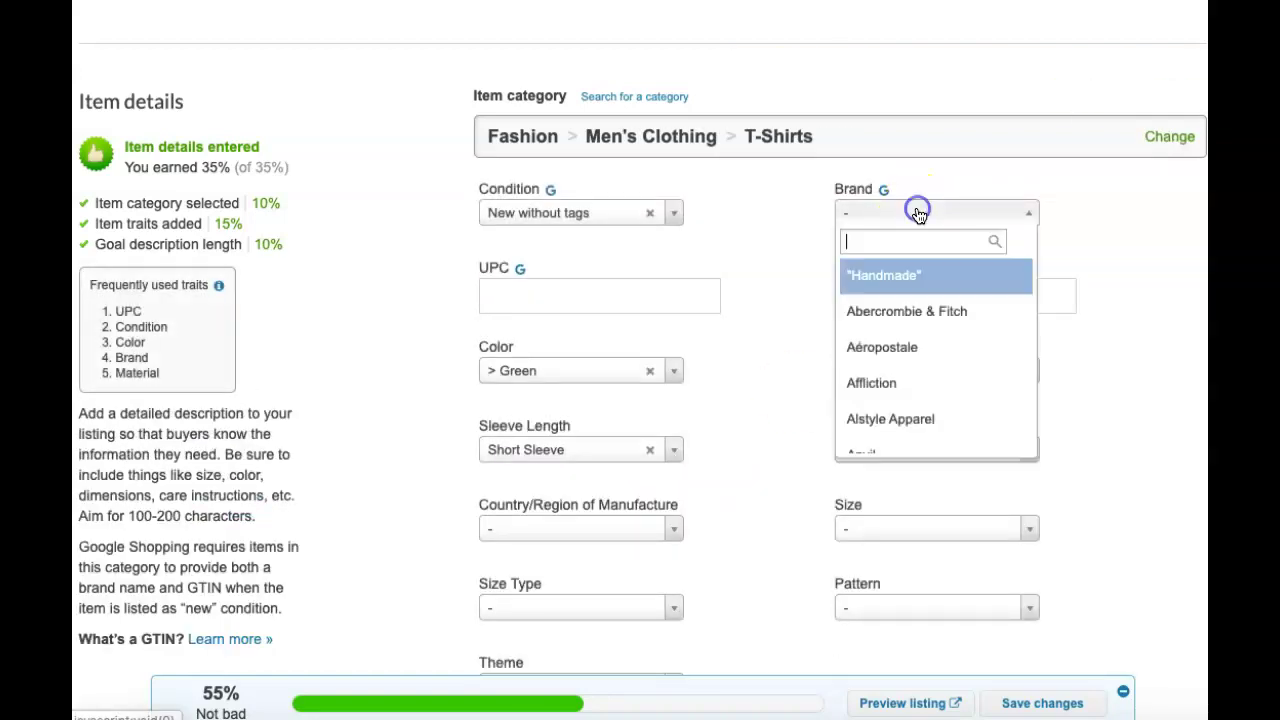
pyautogui.write('Amer')
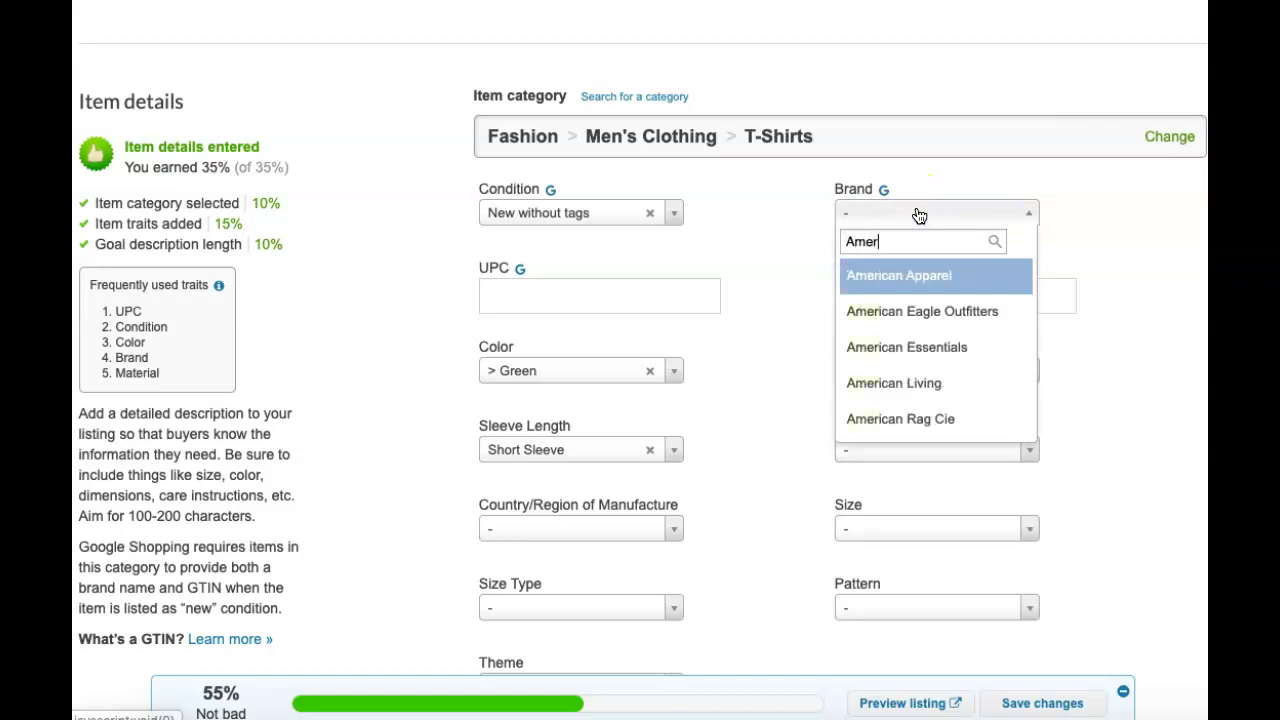
pyautogui.click(908, 277)
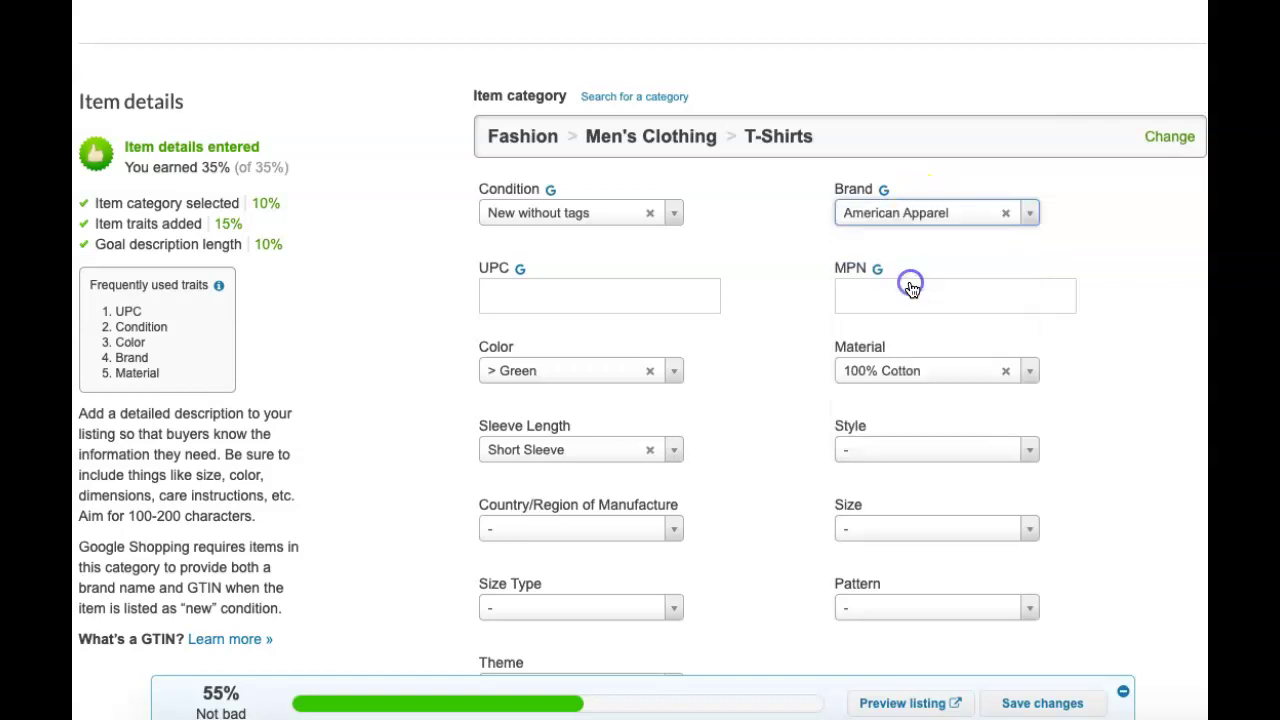
pyautogui.click(637, 300)
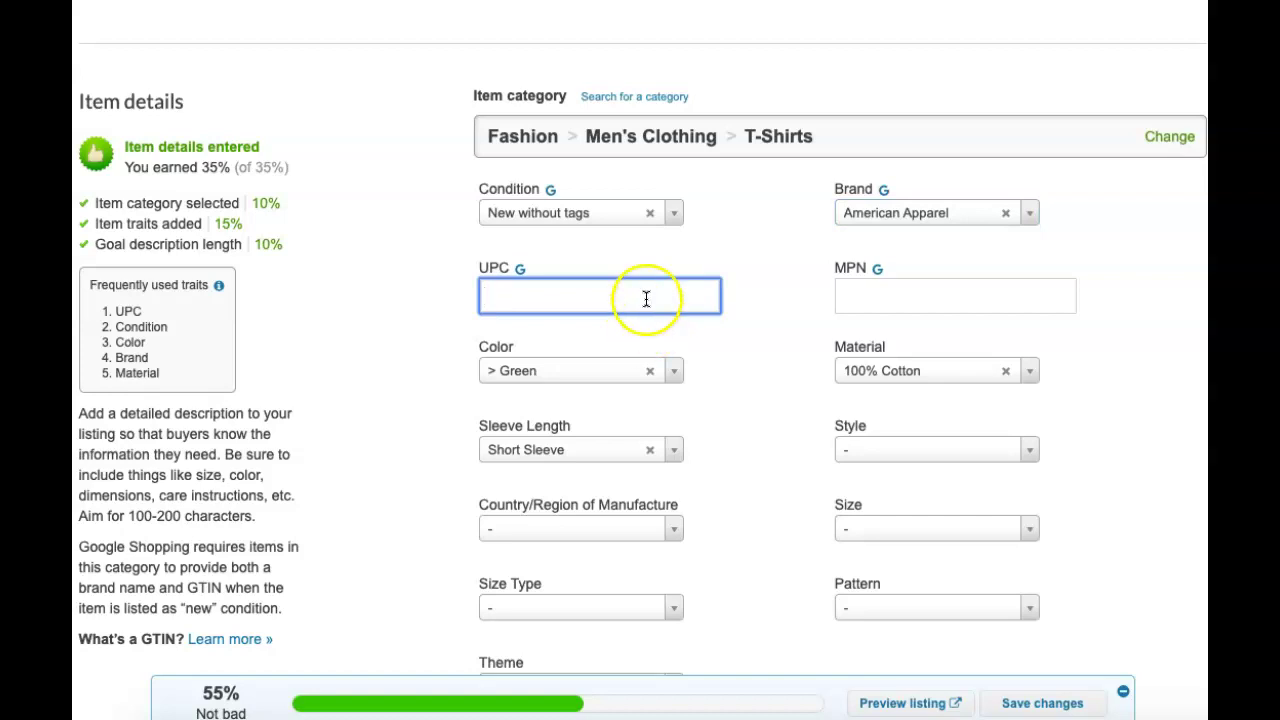
pyautogui.hotkey('ctrl', 'v')
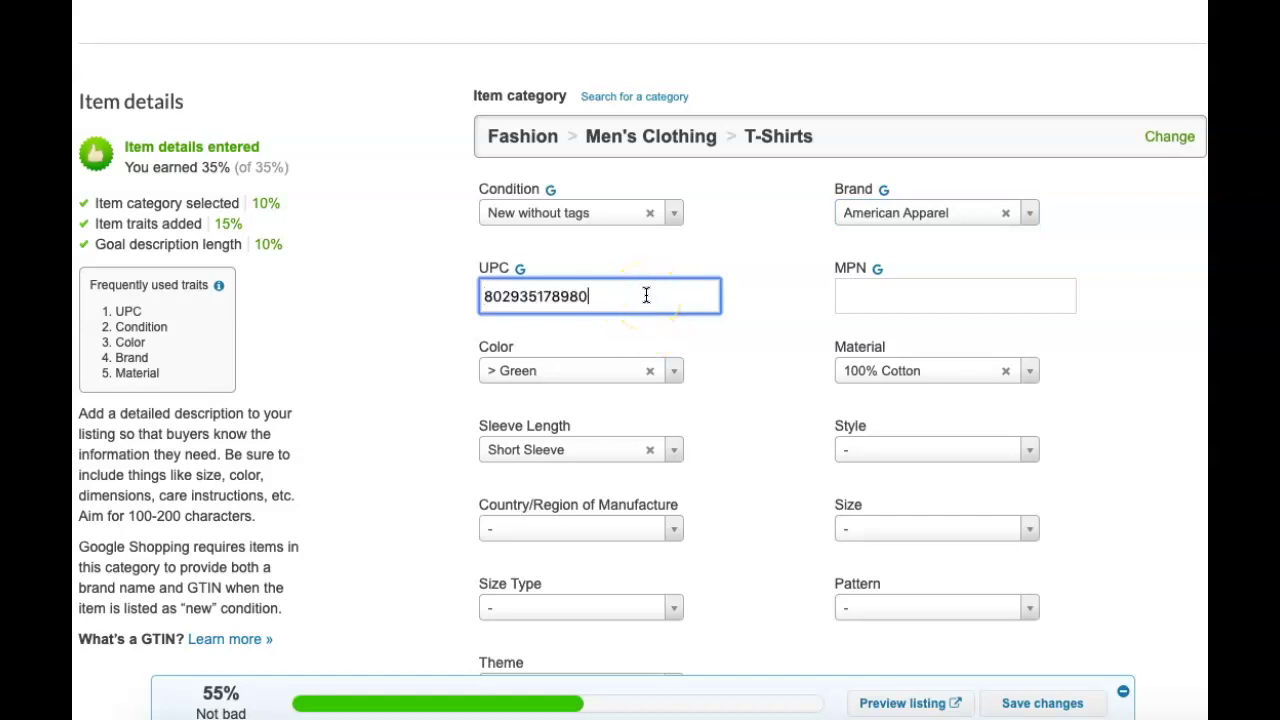
# - Choose Green as the item's color
pyautogui.click(642, 375)
pyautogui.scroll(-5, 617, 548)
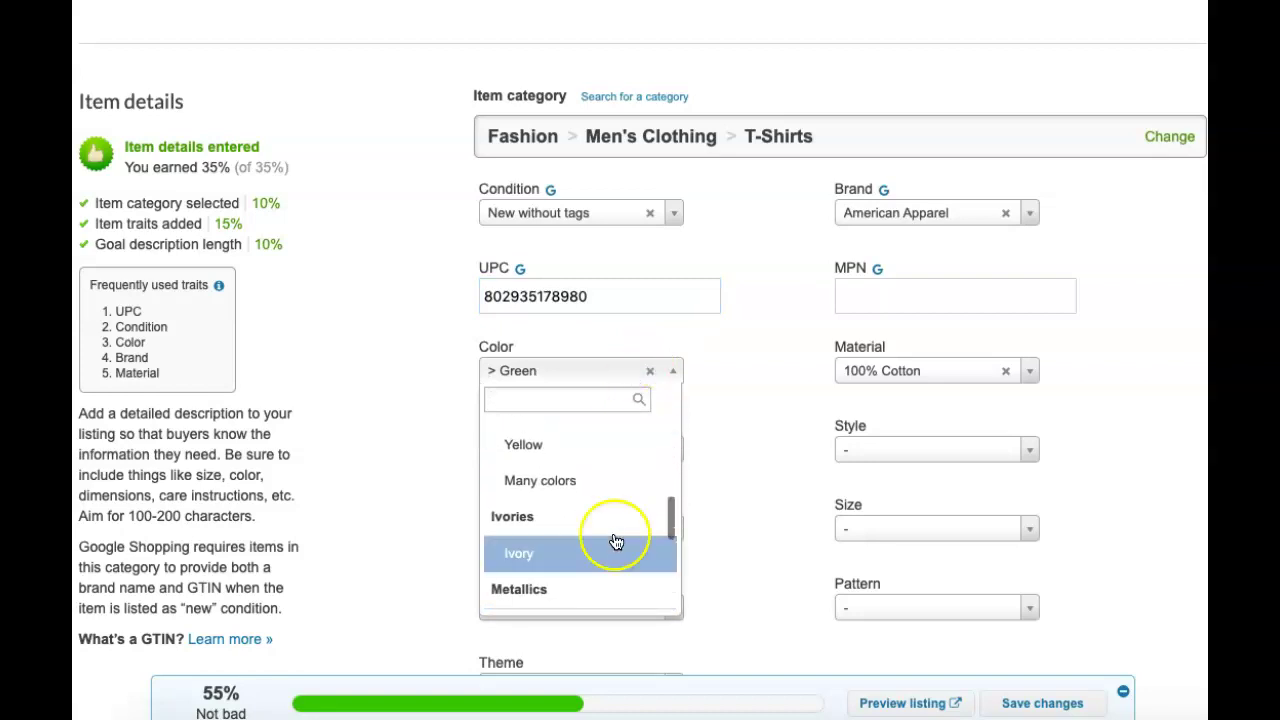
pyautogui.scroll(4, 587, 485)
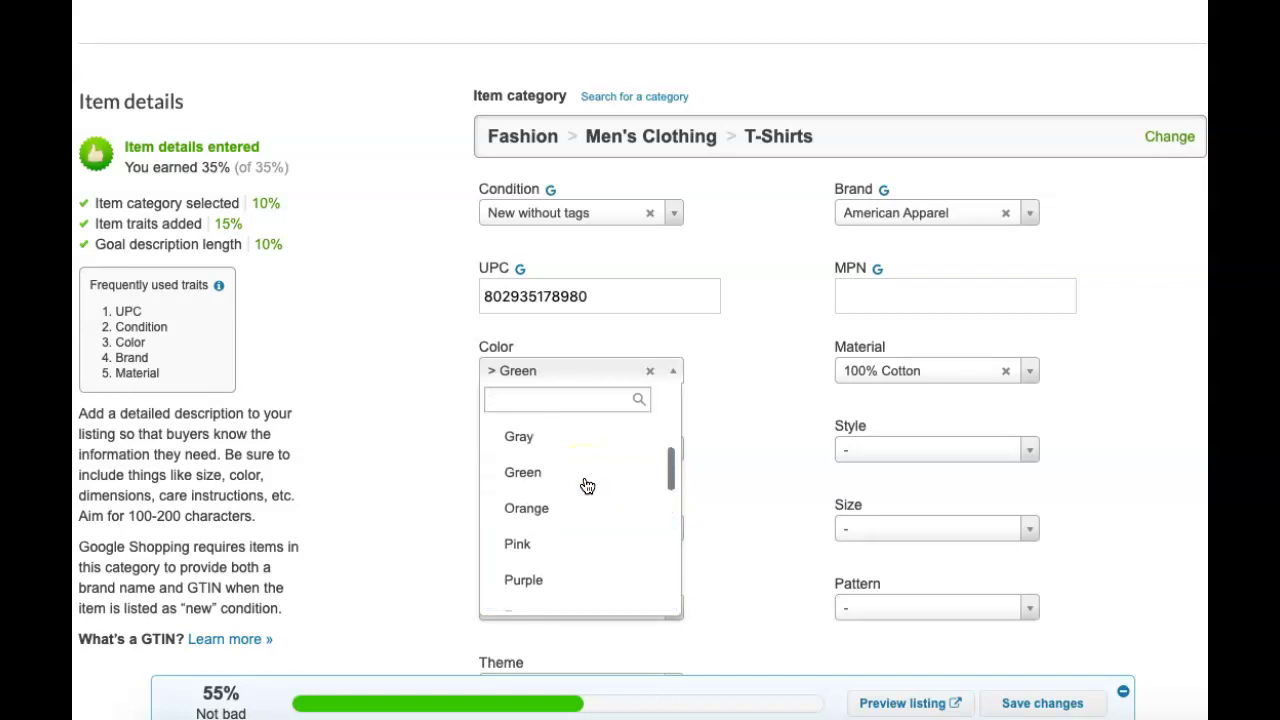
pyautogui.click(568, 542)
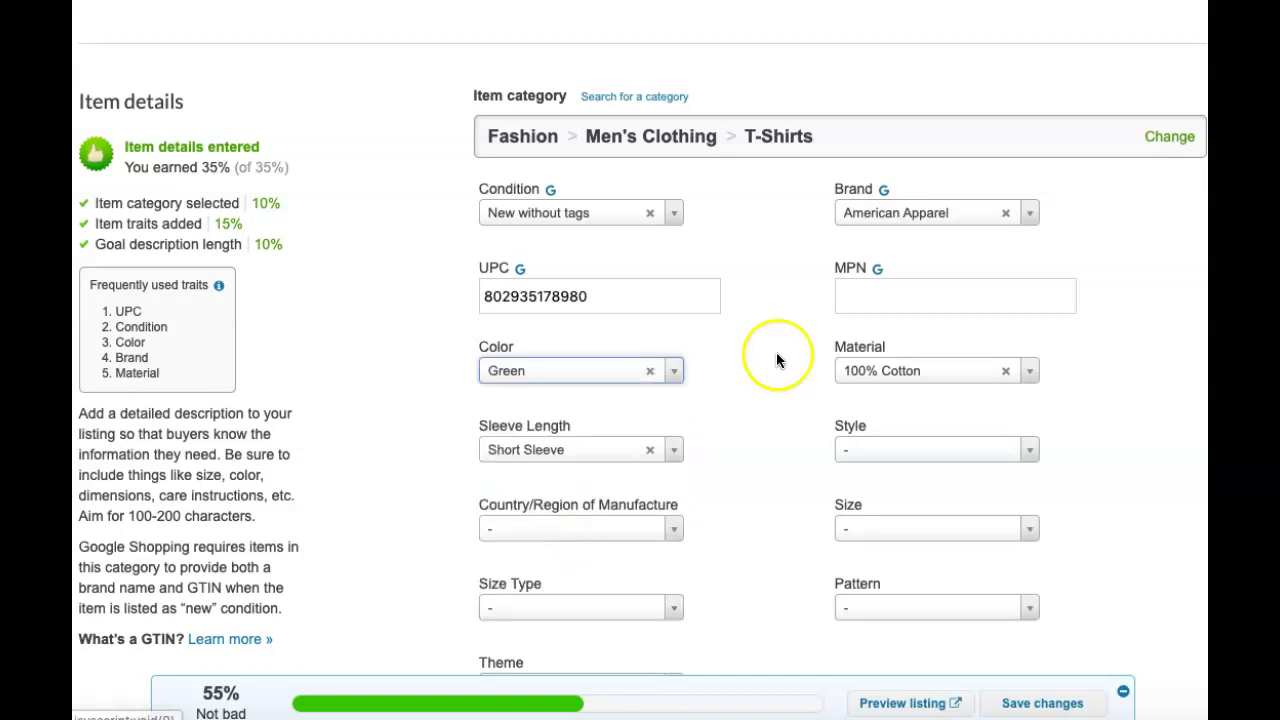
# - Check the available options for the material and sleeve length traits
pyautogui.click(869, 376)
pyautogui.click(860, 373)
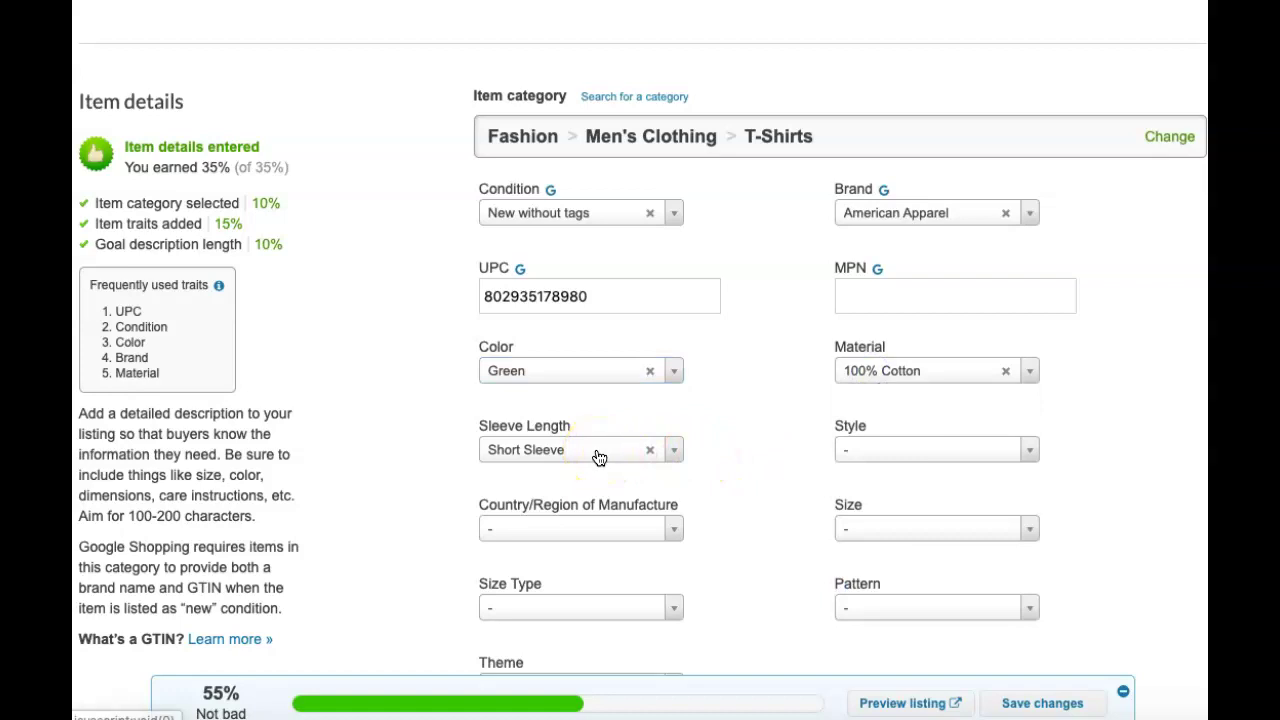
pyautogui.click(598, 457)
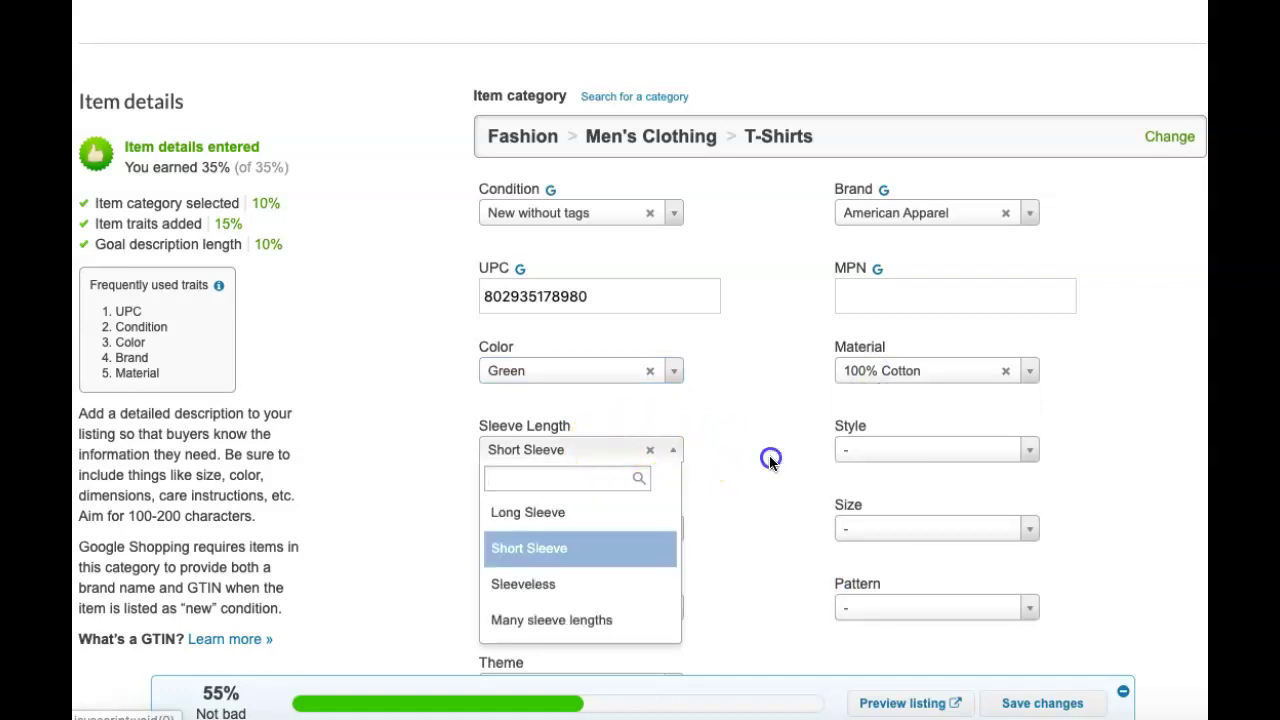
pyautogui.click(769, 457)
# - Set the style to Basic Tee and the country of manufacture to United States
pyautogui.click(866, 451)
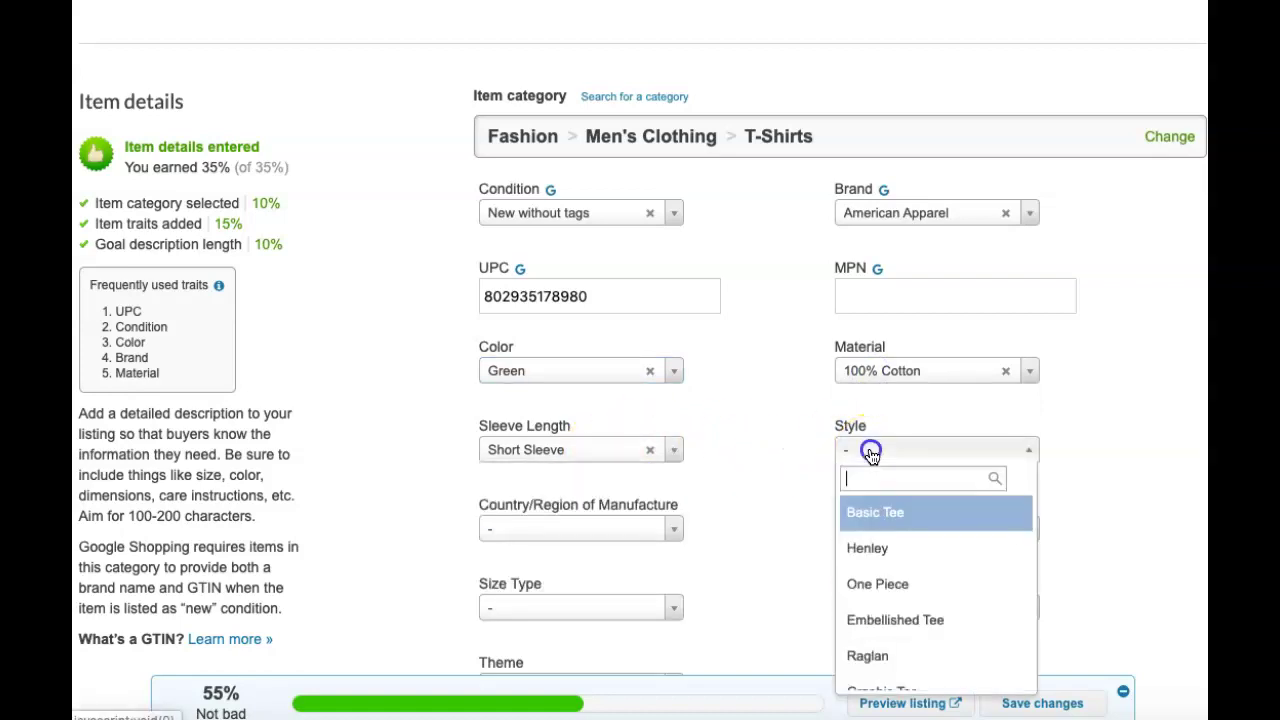
pyautogui.click(883, 525)
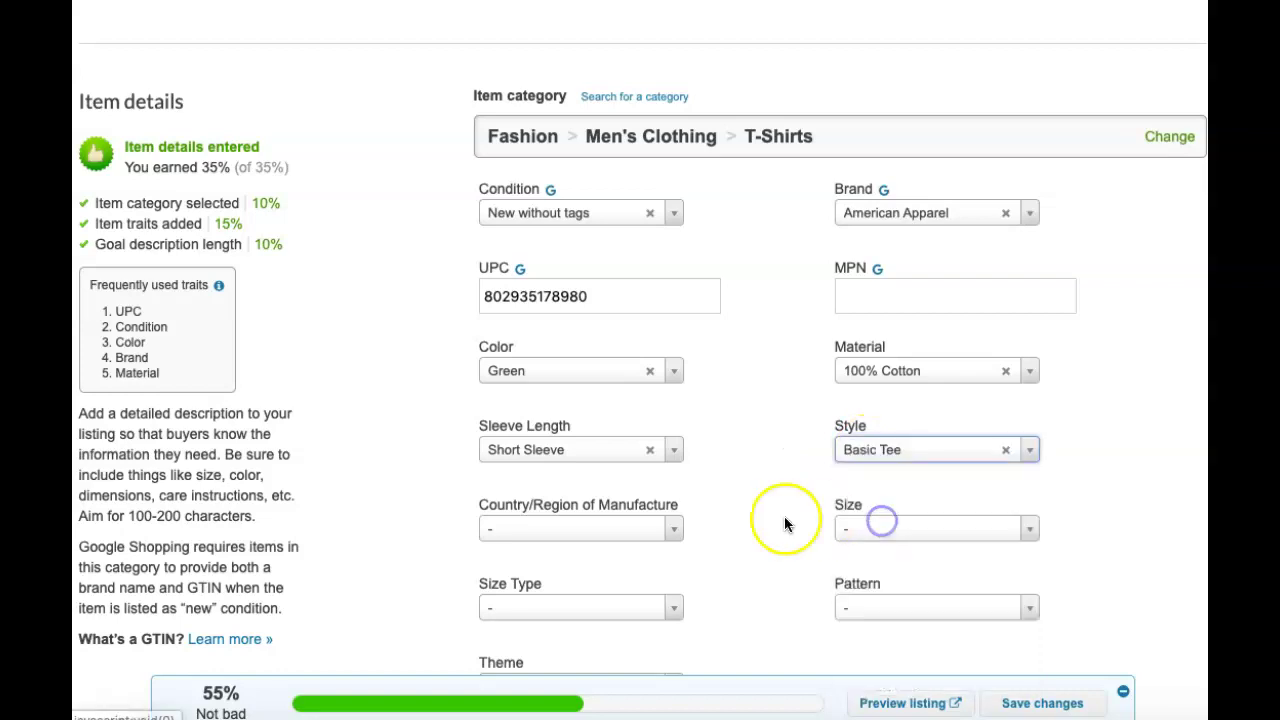
pyautogui.click(670, 537)
pyautogui.click(644, 593)
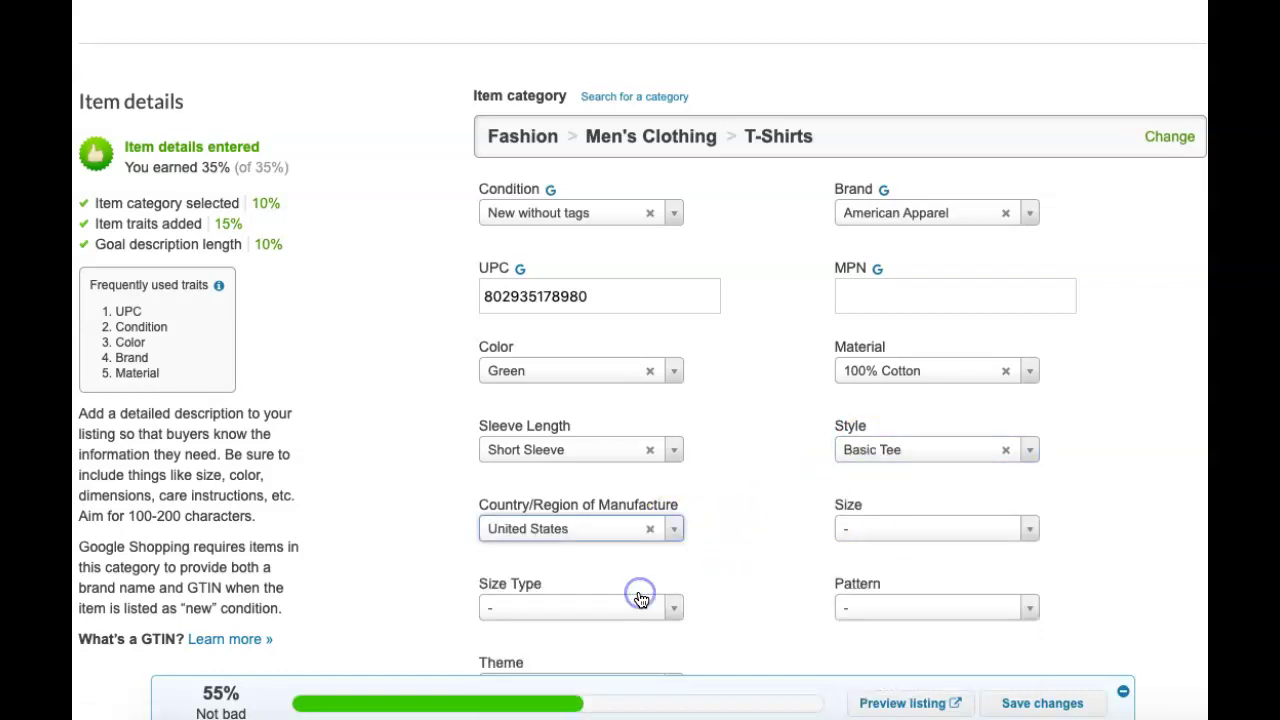
# - Set the shirt size to L from the Regular sizes
pyautogui.click(908, 541)
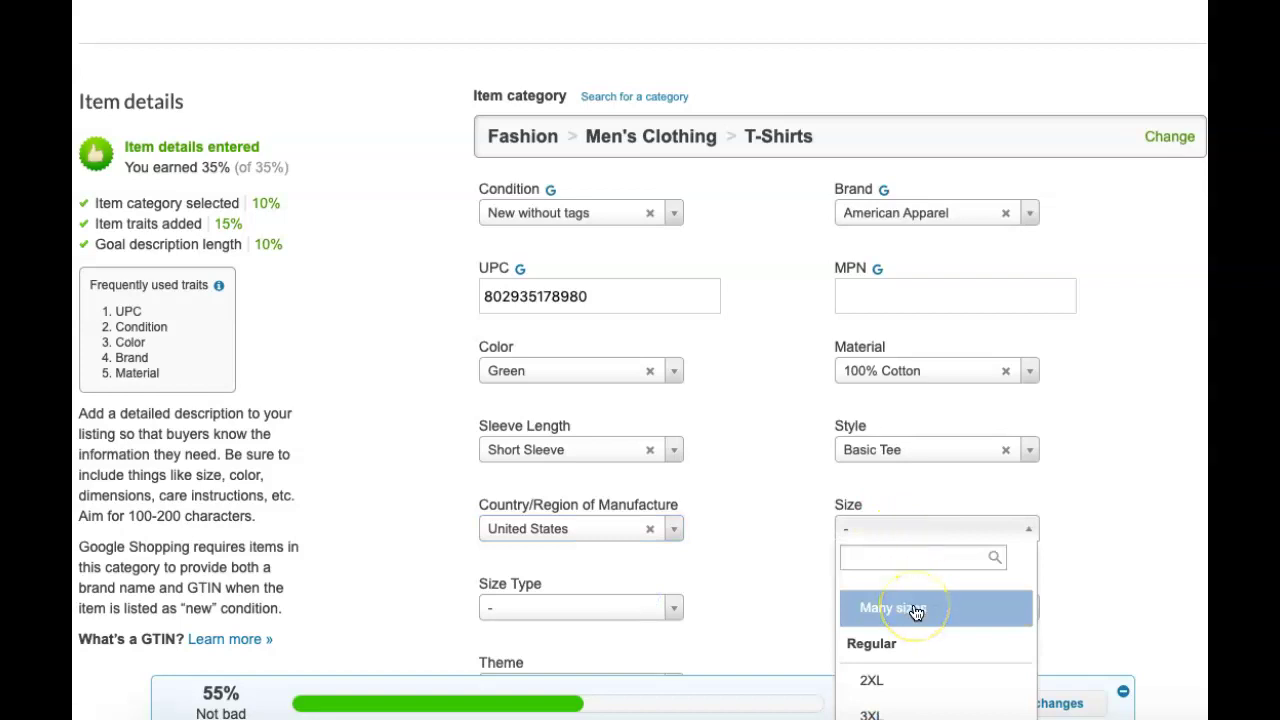
pyautogui.scroll(-5, 915, 612)
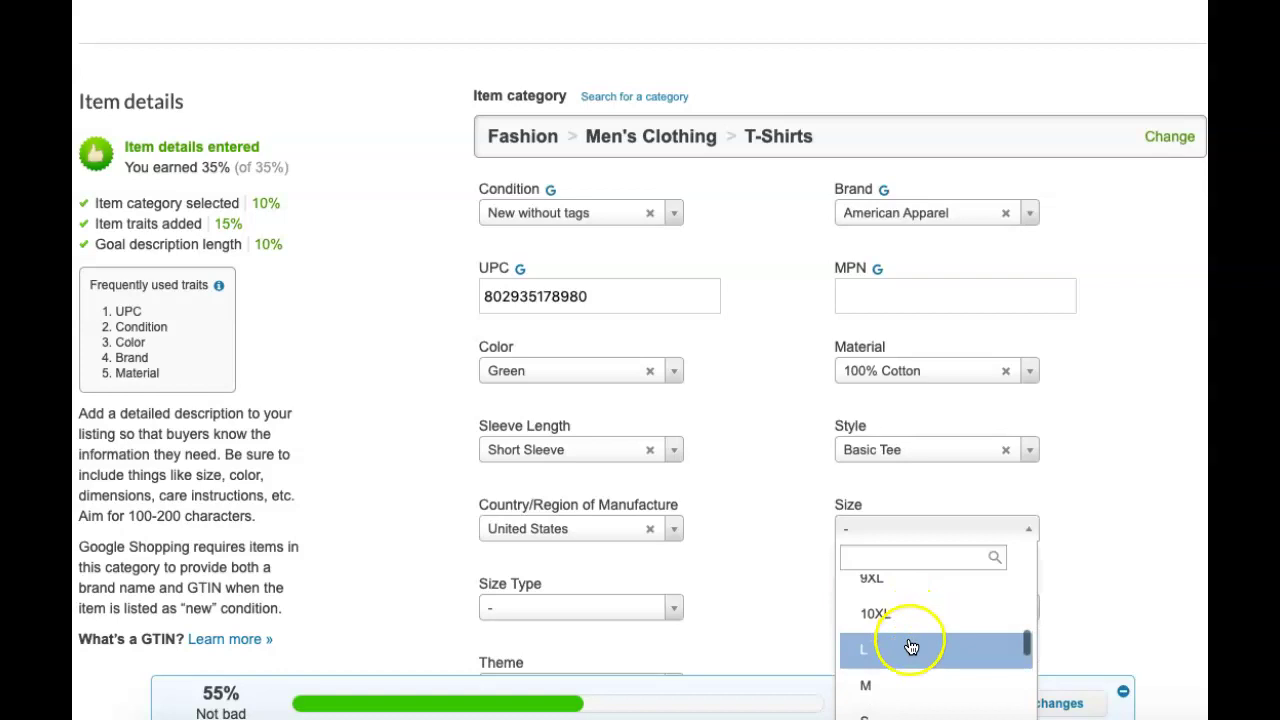
pyautogui.click(909, 648)
# - Review the remaining item traits, the available quantity and the detailed item description
pyautogui.scroll(-4, 743, 618)
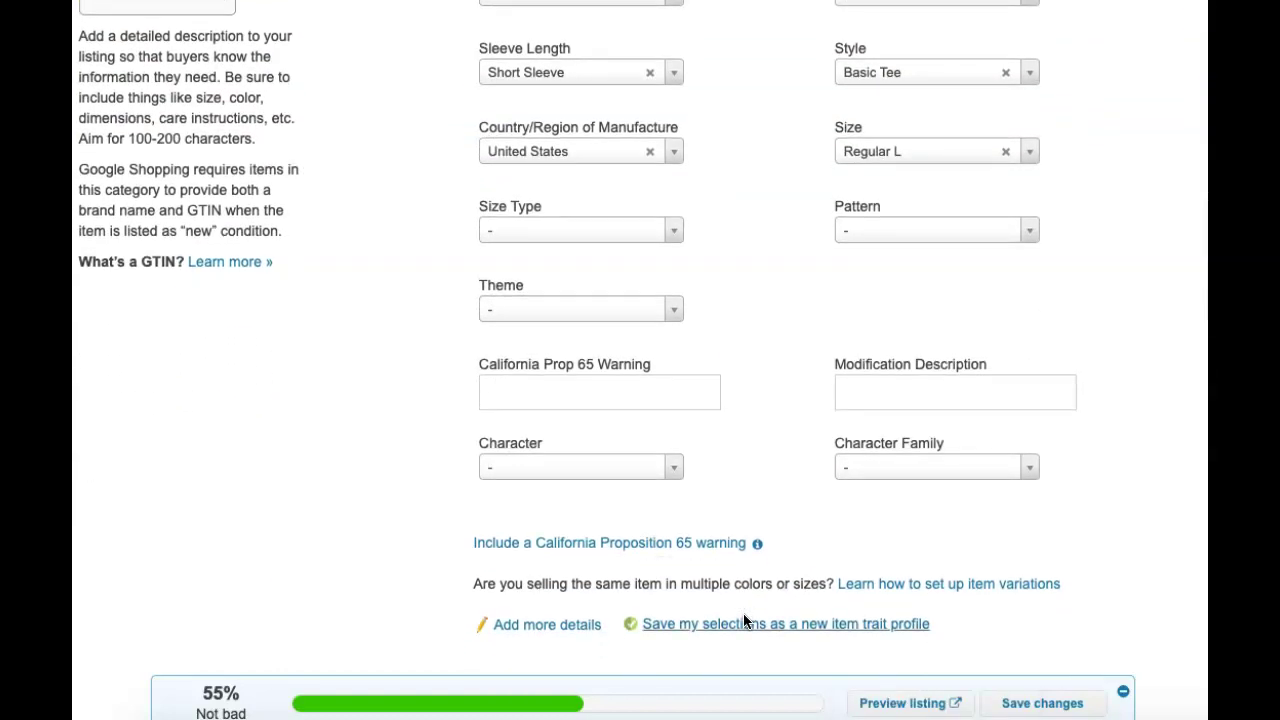
pyautogui.scroll(-1, 743, 616)
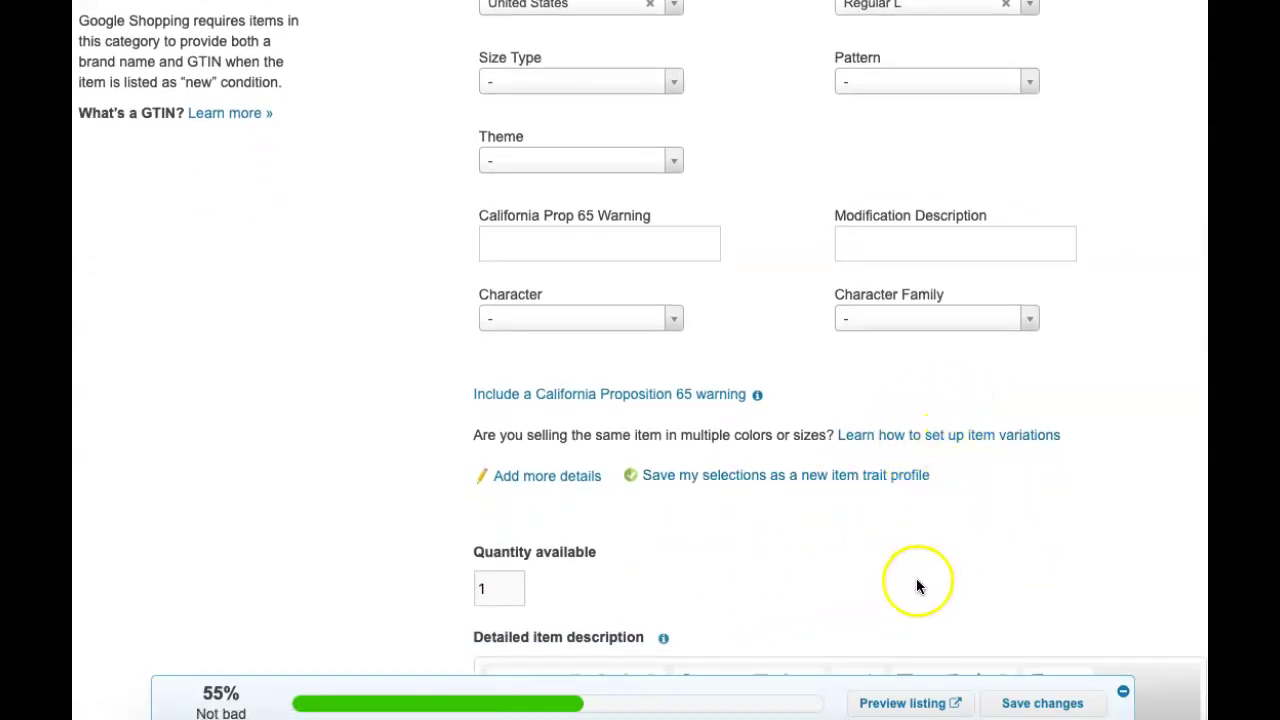
pyautogui.scroll(-1, 895, 622)
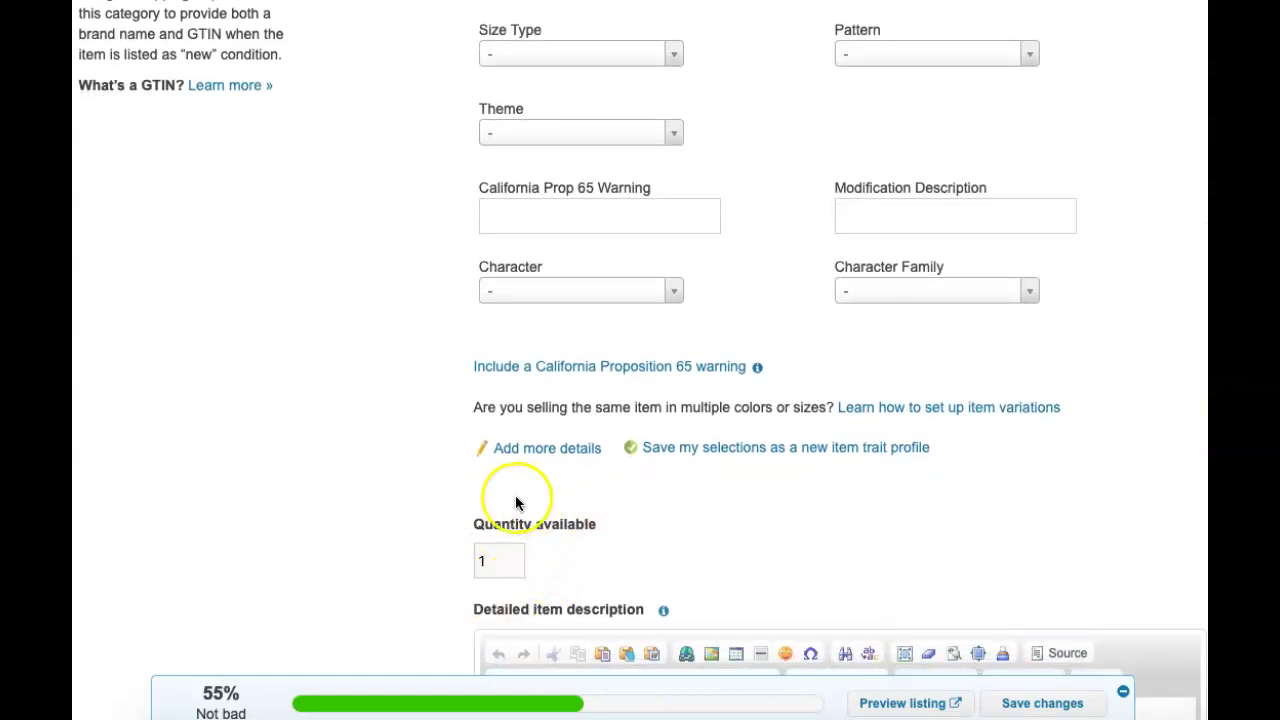
pyautogui.scroll(-5, 507, 572)
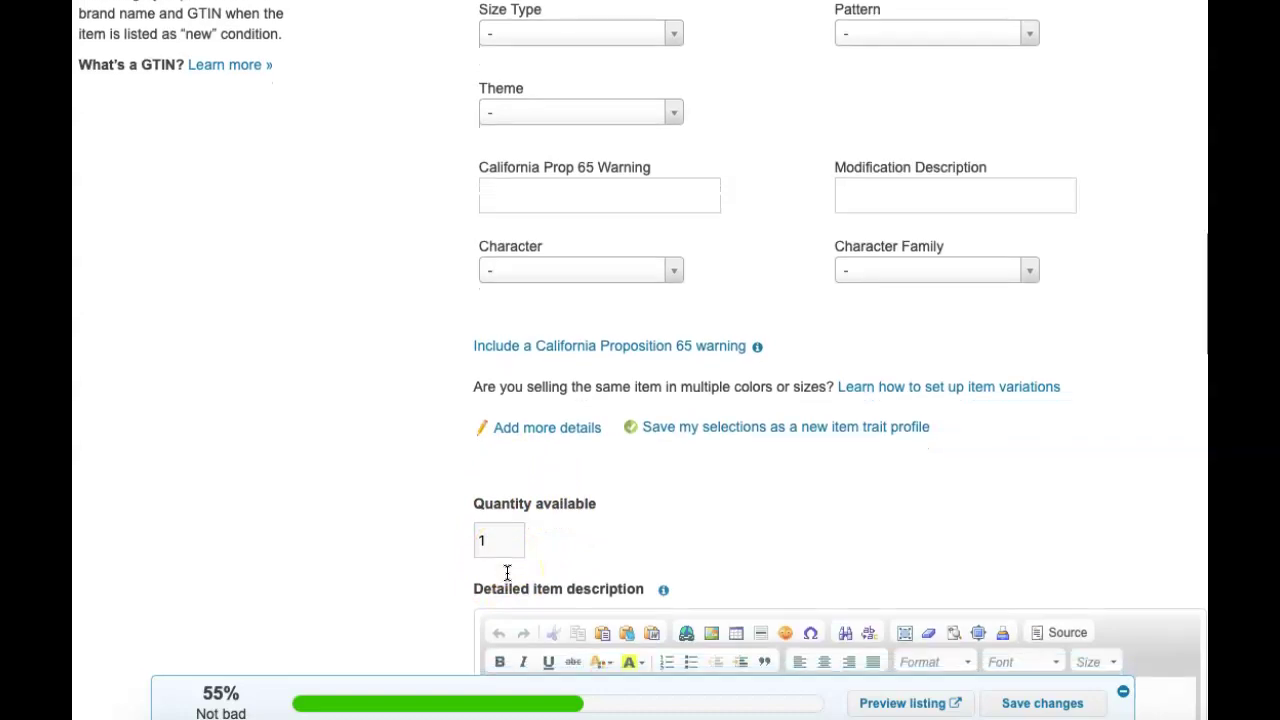
pyautogui.scroll(-10, 507, 572)
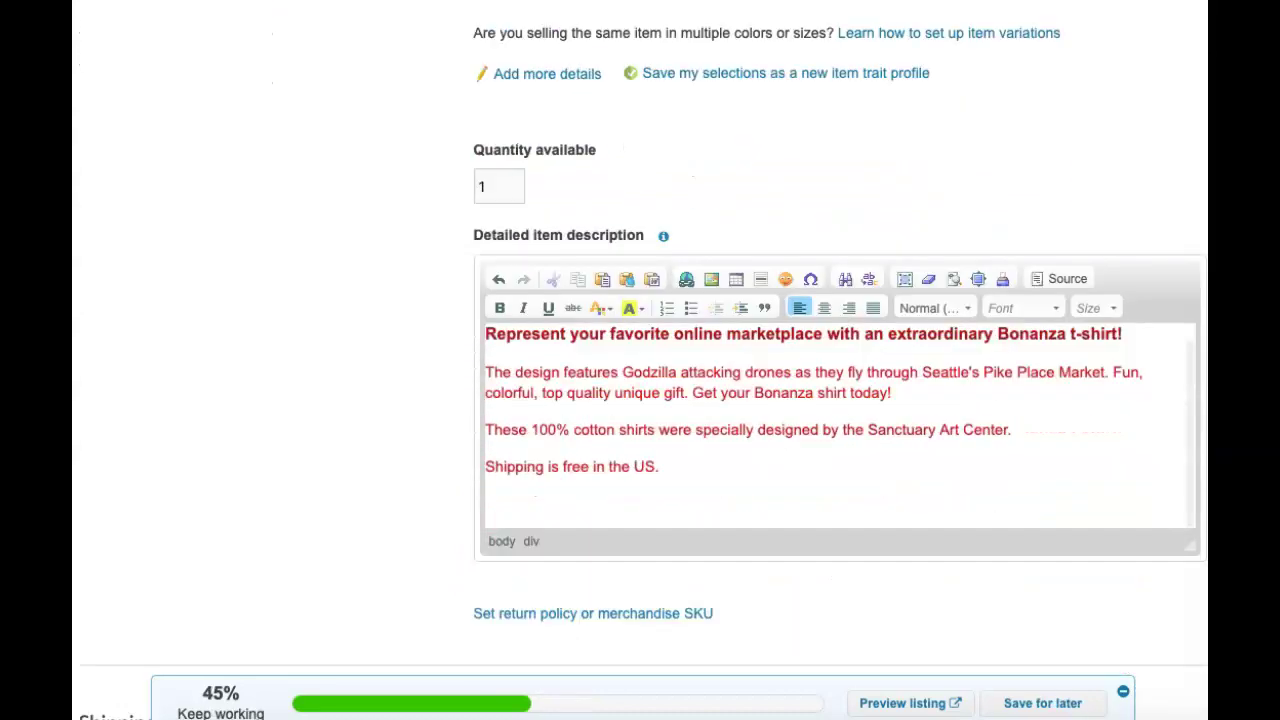
# - Enable free shipping to the US and expand the list of international shipping destinations
pyautogui.scroll(-5, 615, 401)
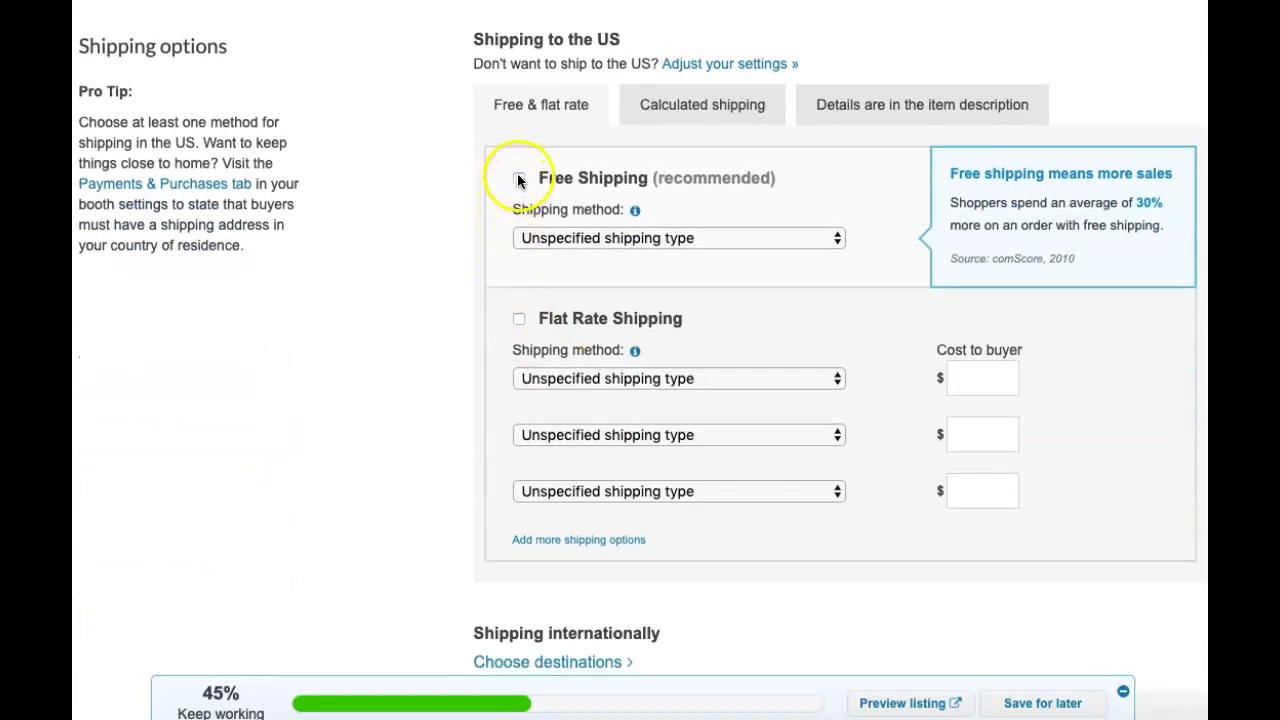
pyautogui.click(519, 179)
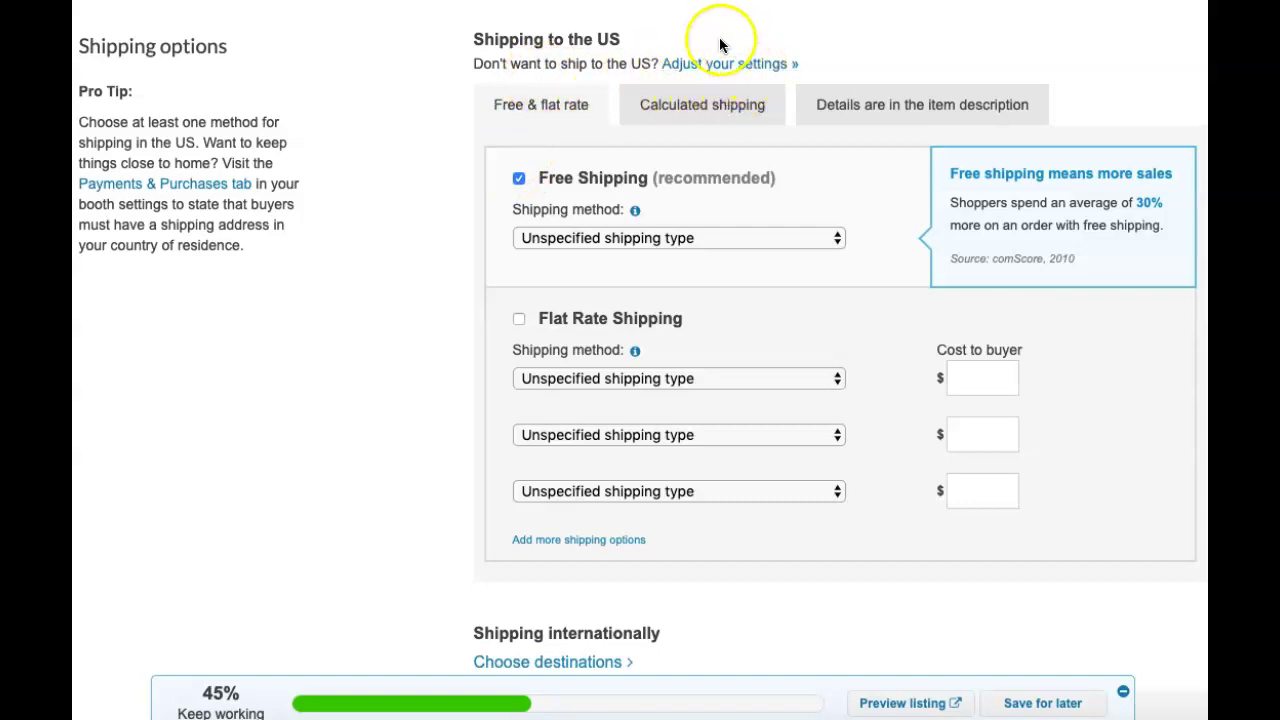
pyautogui.scroll(-5, 590, 200)
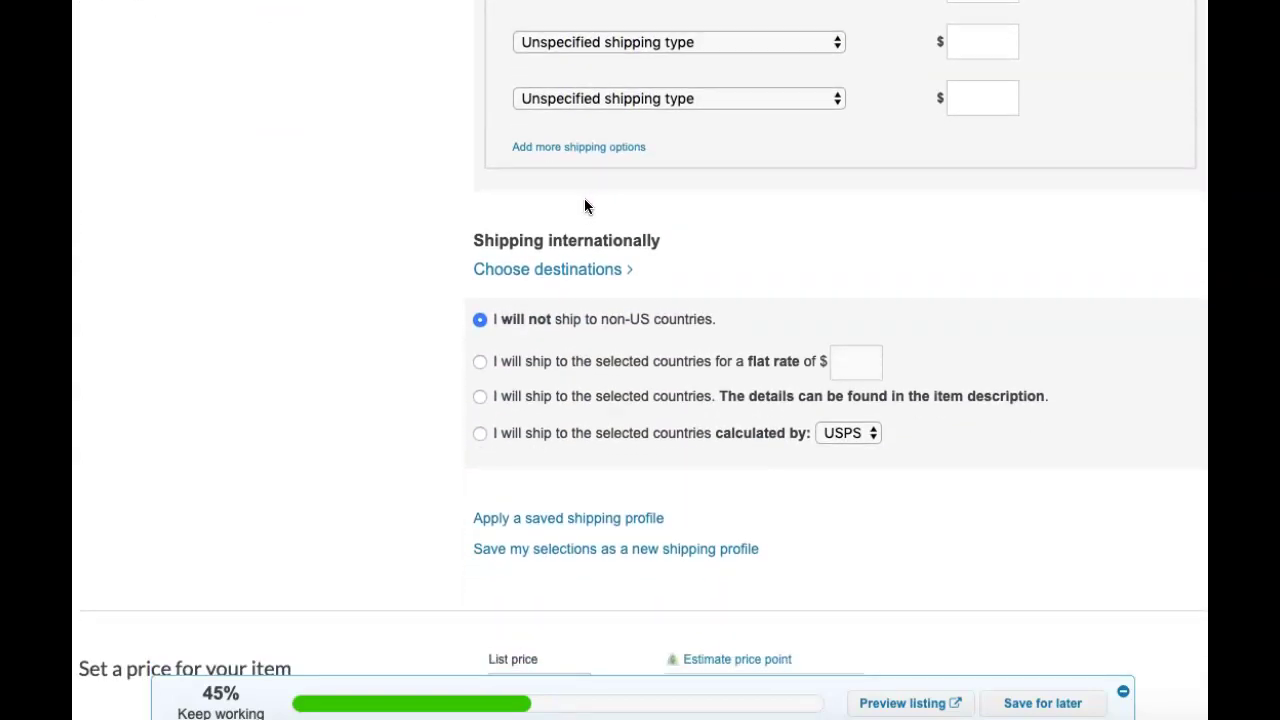
pyautogui.click(609, 270)
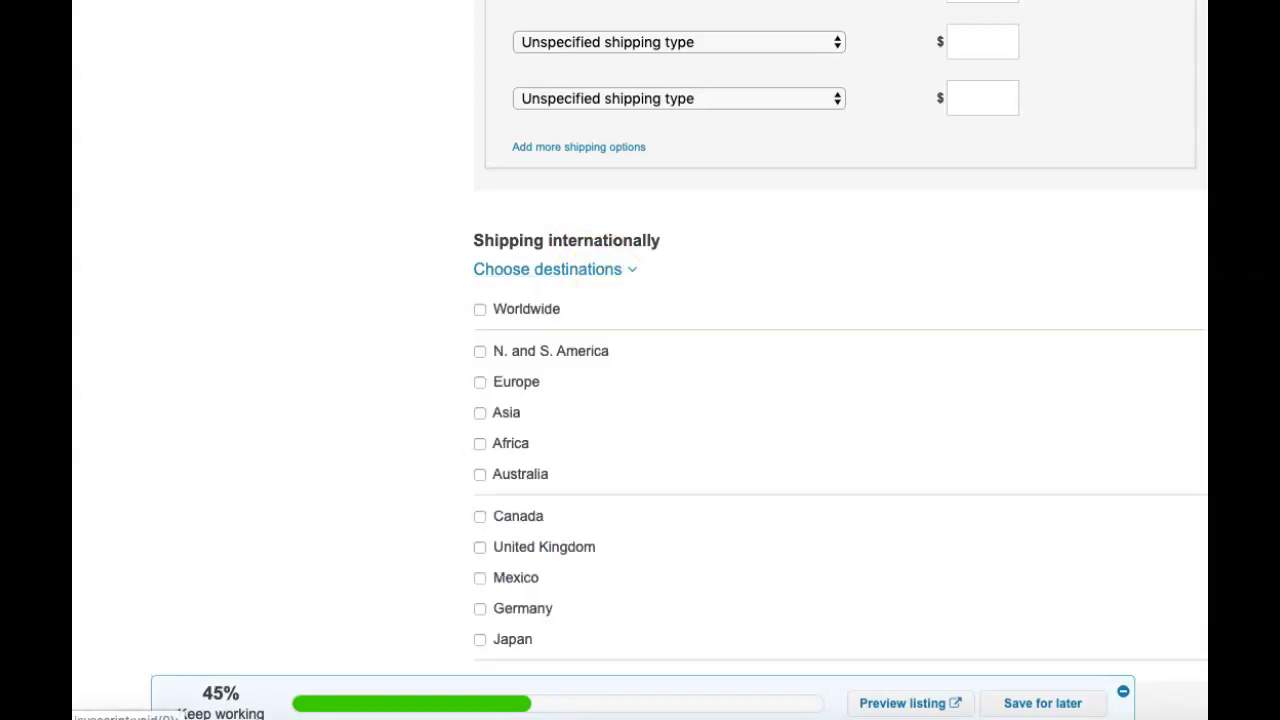
# - Set both the list price and the instant offer price of the item to $20
pyautogui.scroll(-10, 609, 523)
pyautogui.click(562, 408)
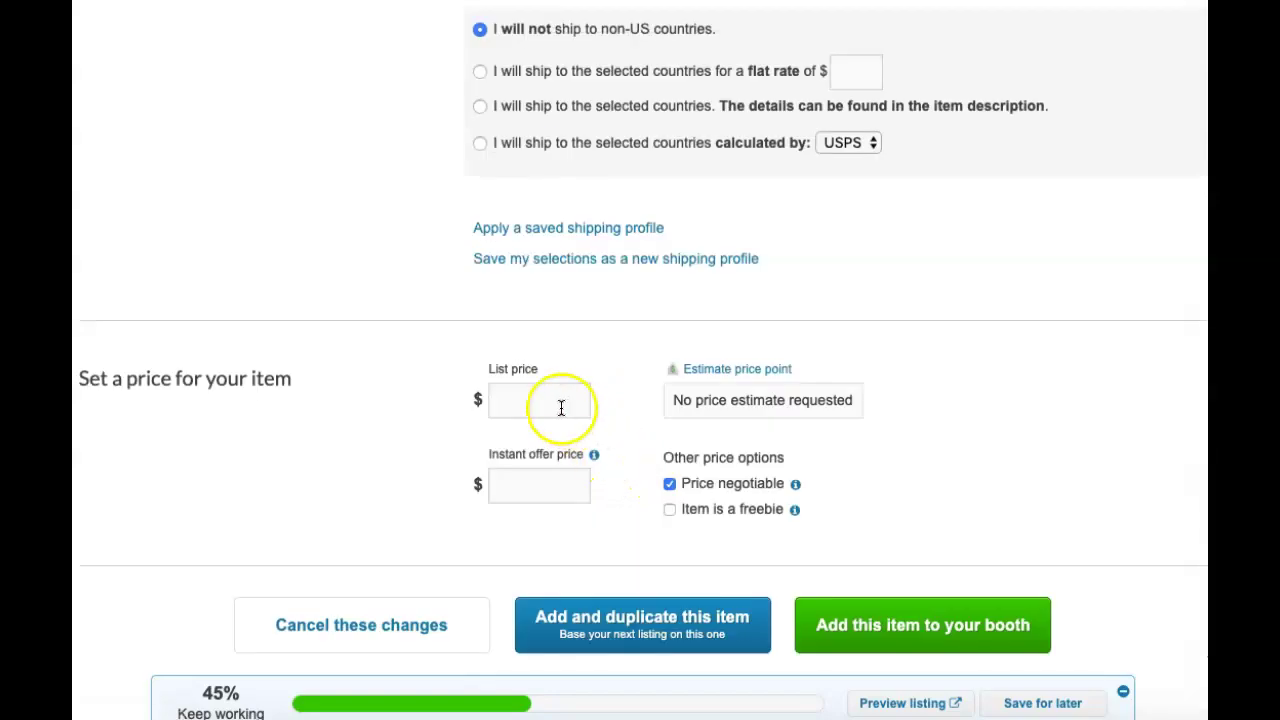
pyautogui.write('20')
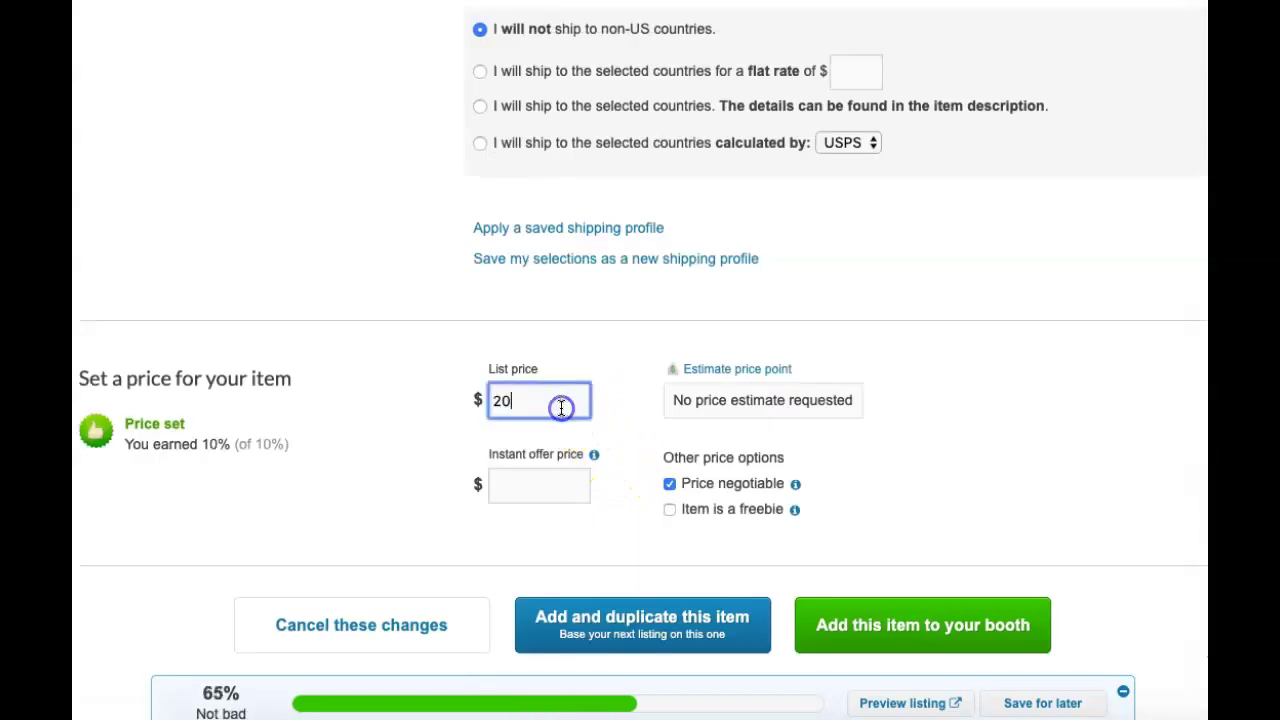
pyautogui.click(563, 483)
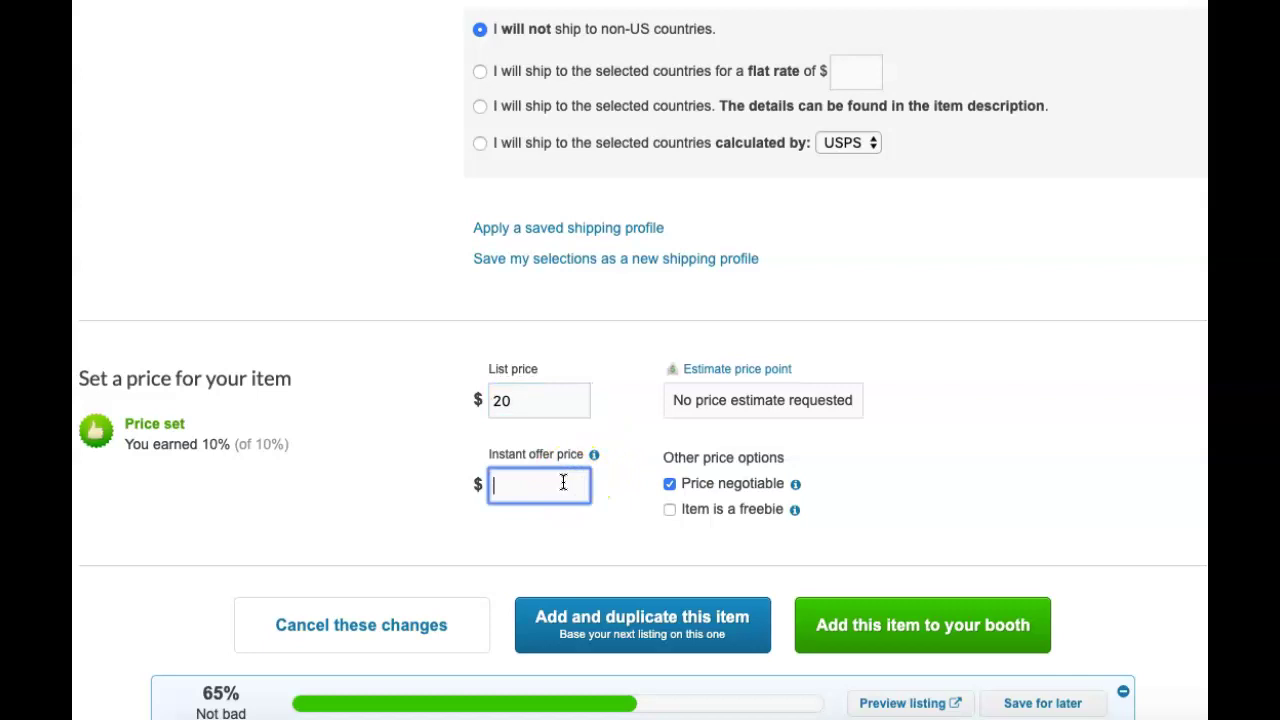
pyautogui.click(590, 490)
pyautogui.moveTo(594, 454)
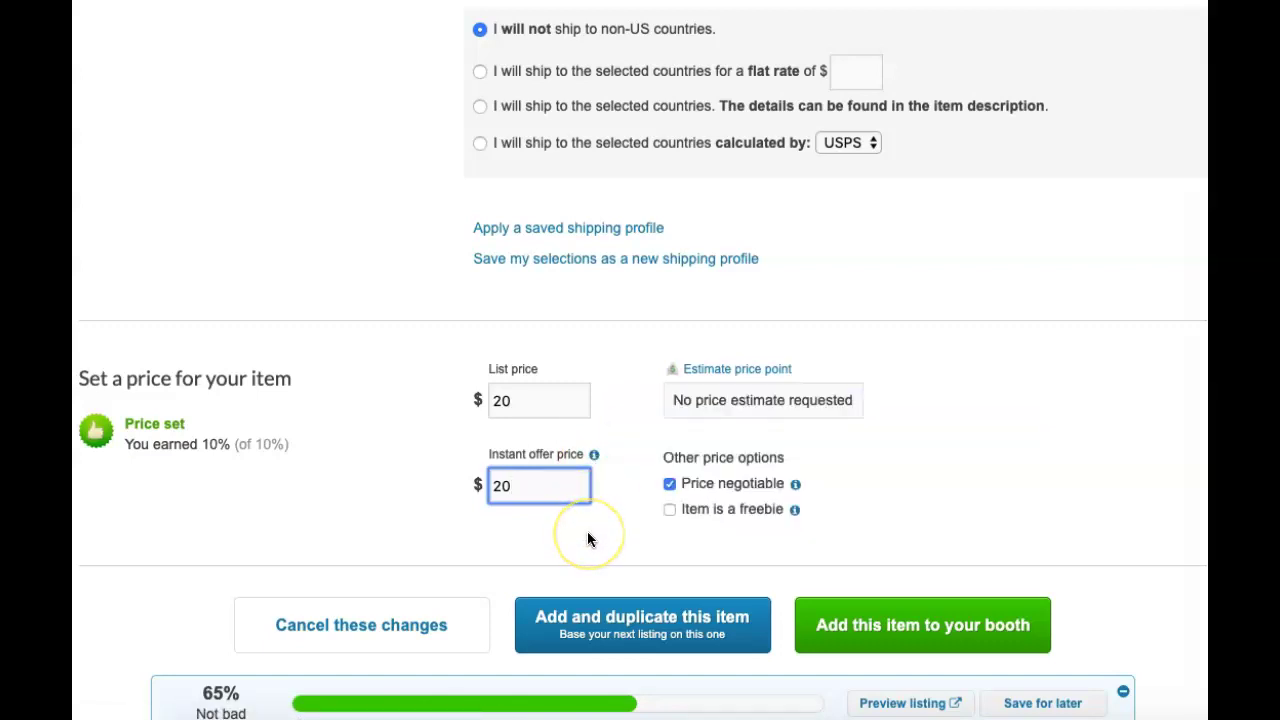
# - Add the finished T-shirt item to the booth and check it among the managed item listings
pyautogui.scroll(-3, 588, 539)
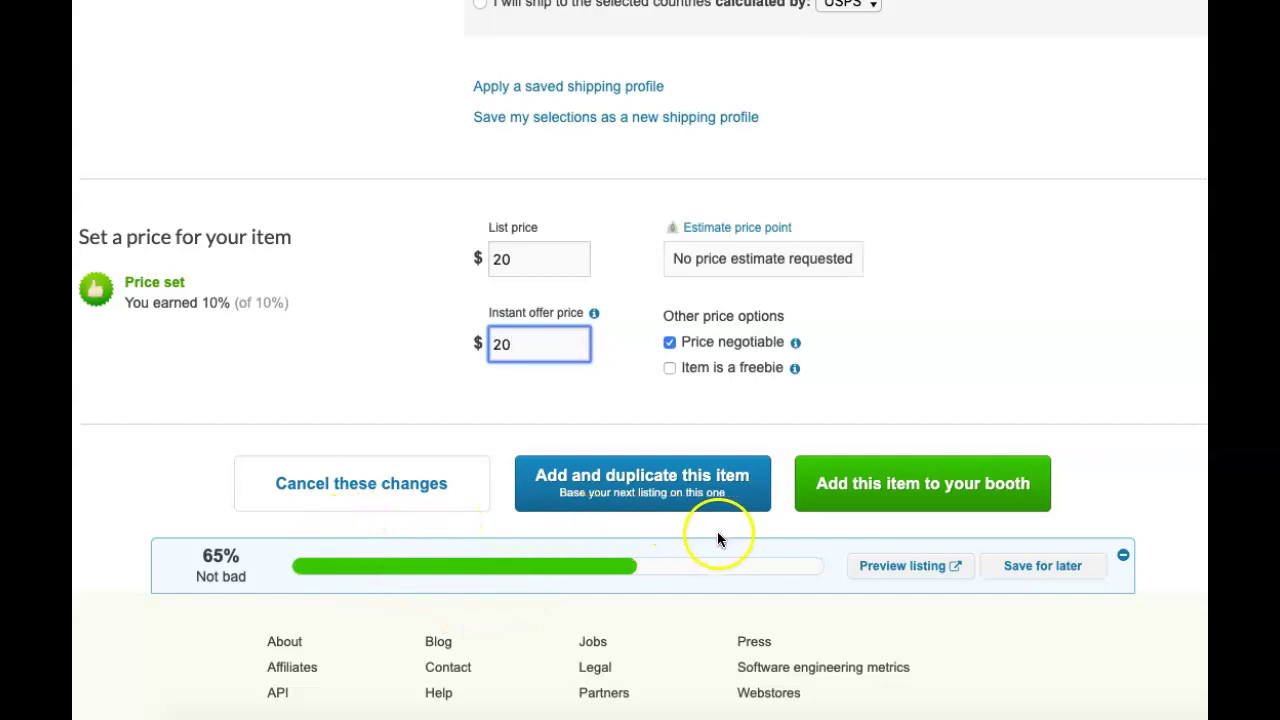
pyautogui.click(848, 492)
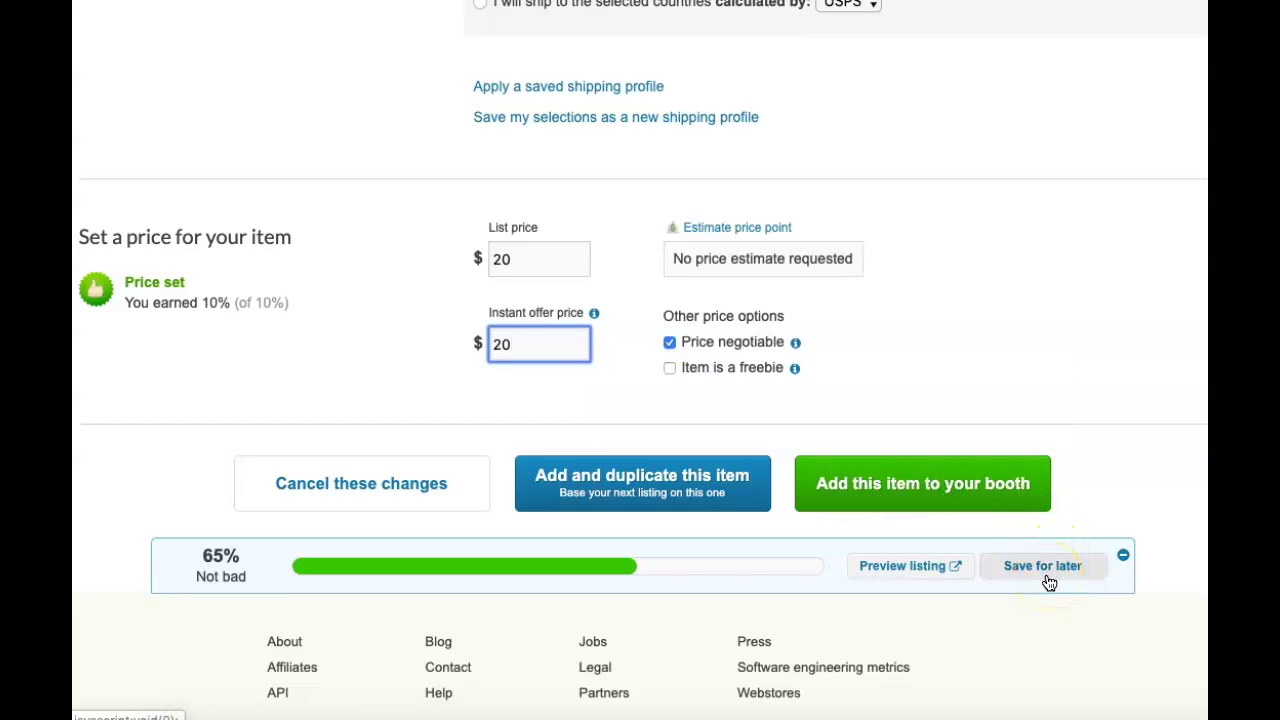
pyautogui.moveTo(909, 506)
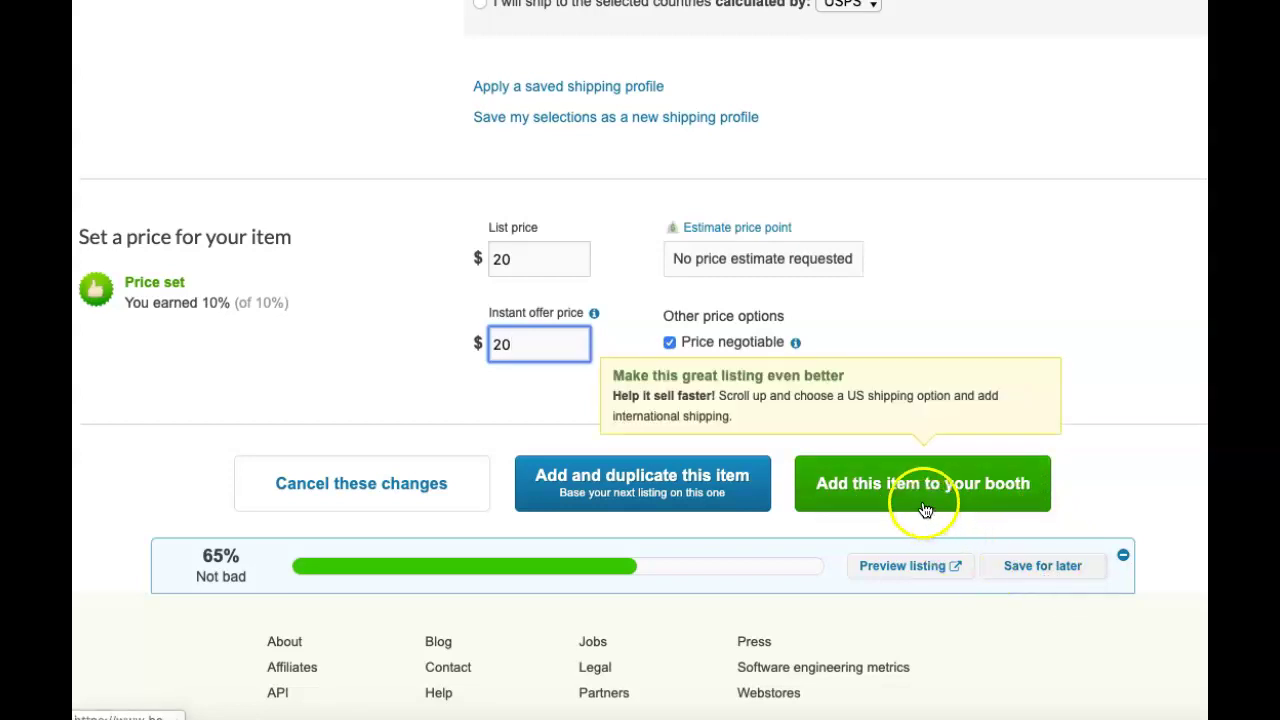
pyautogui.click(919, 493)
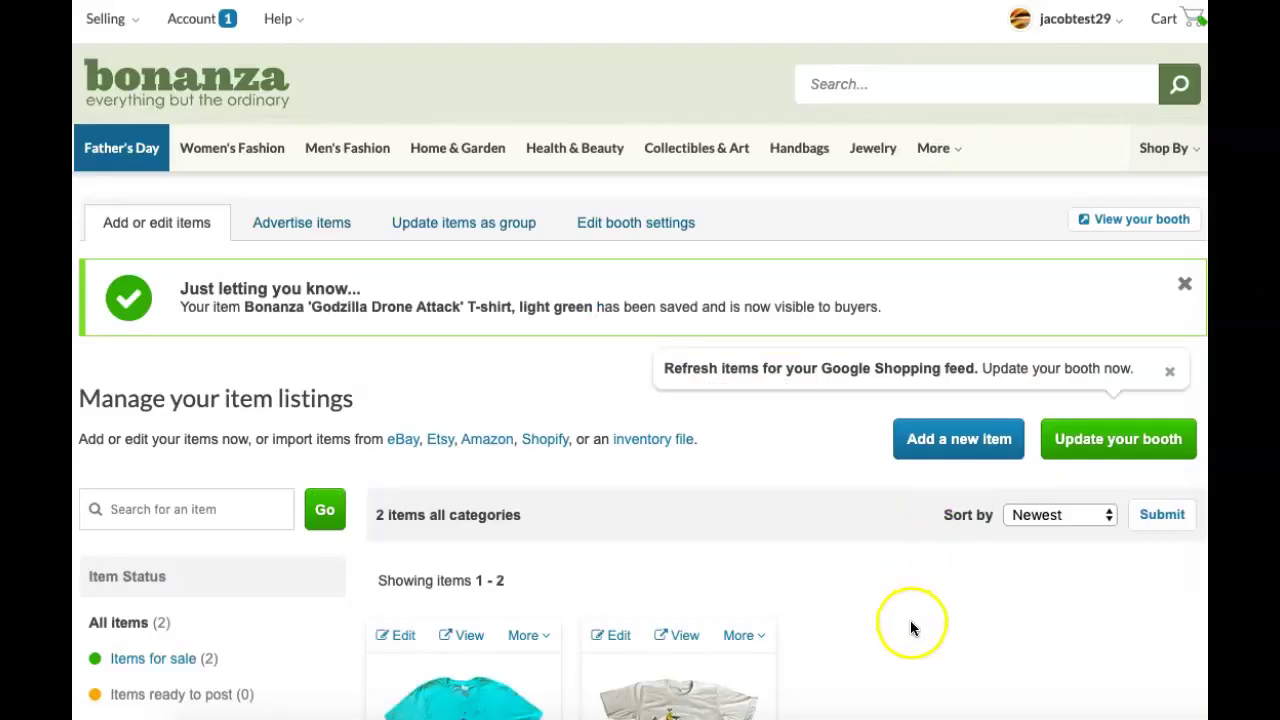
pyautogui.scroll(-2, 910, 626)
pyautogui.scroll(-5, 910, 625)
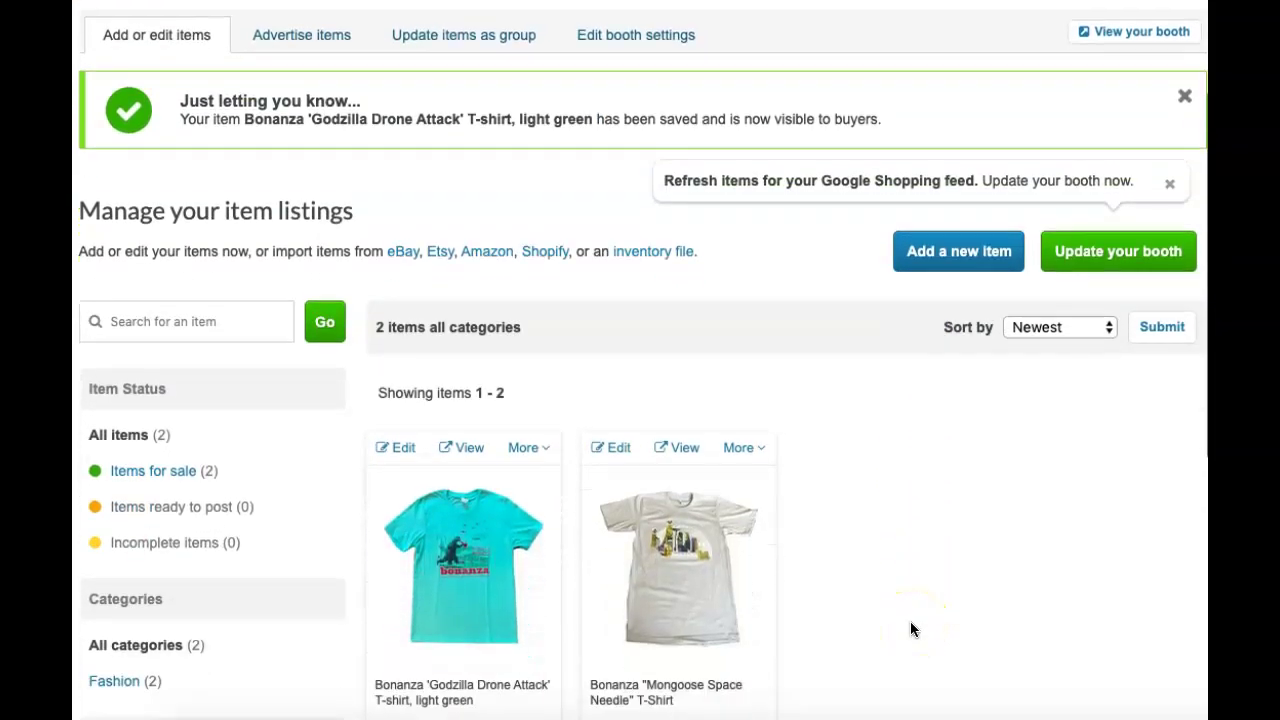